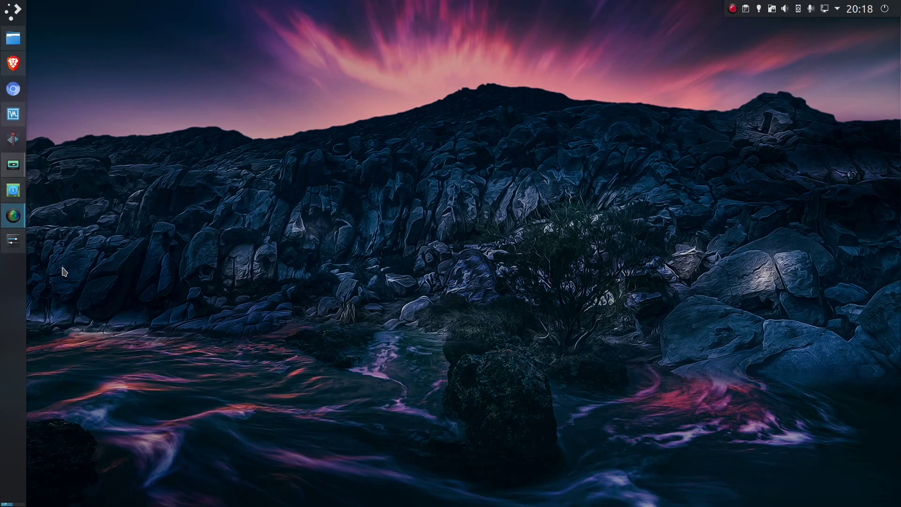
# Open System Settings, scroll its categories, then hide the window to reveal the desktop
pyautogui.click(14, 242)
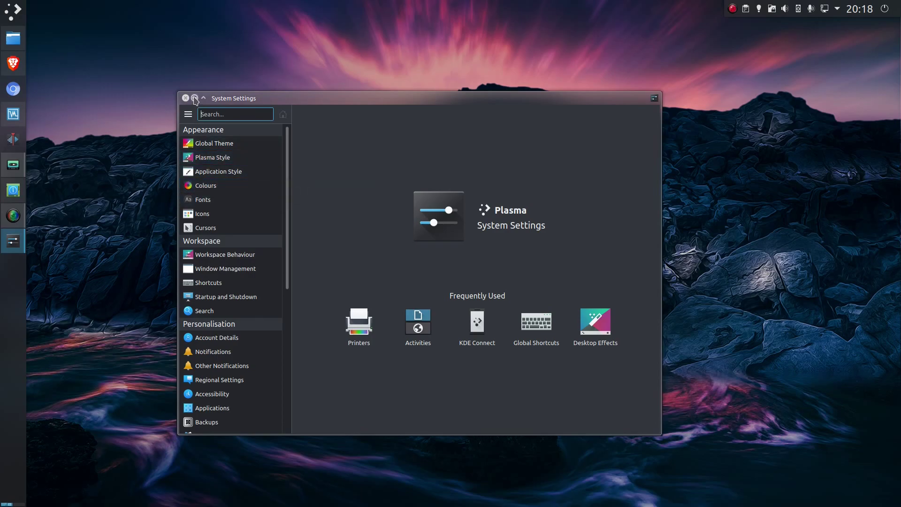
pyautogui.scroll(-6, 232, 251)
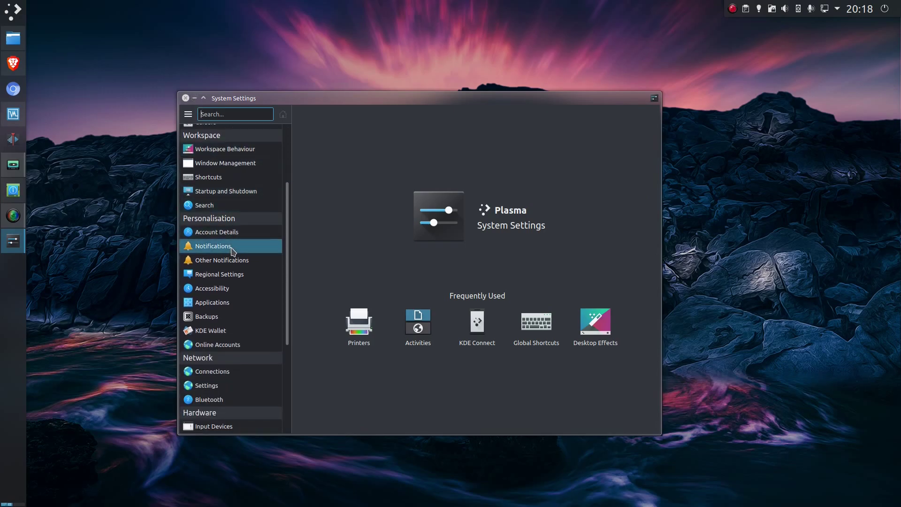
pyautogui.scroll(-2, 234, 252)
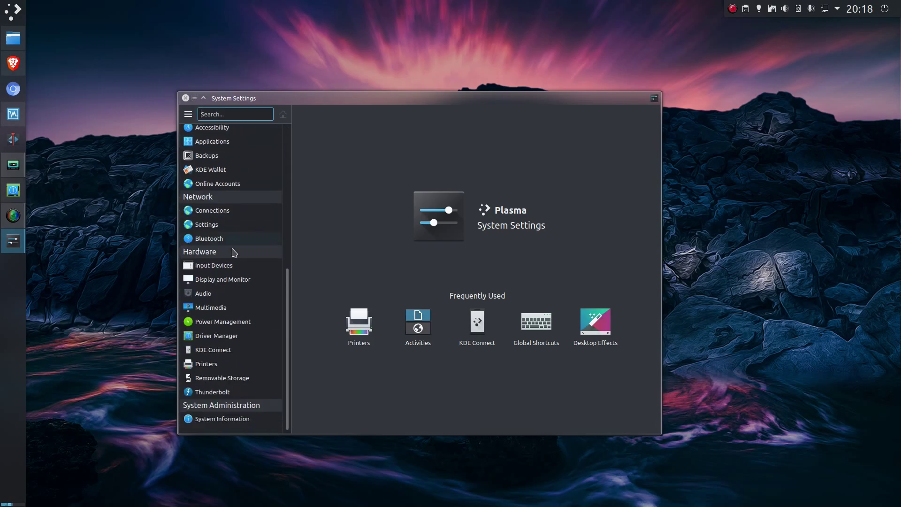
pyautogui.click(194, 98)
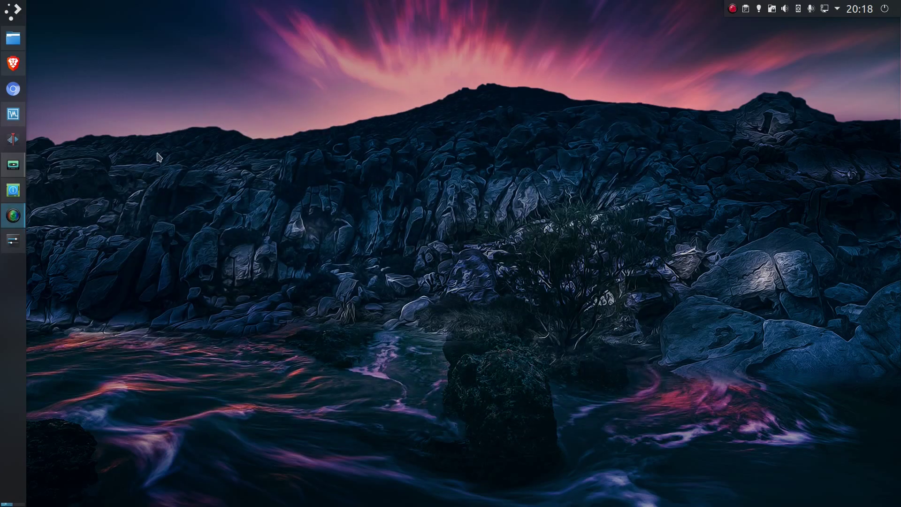
# View the task manager's alternative widgets and dismiss them without changing anything
pyautogui.rightClick(15, 271)
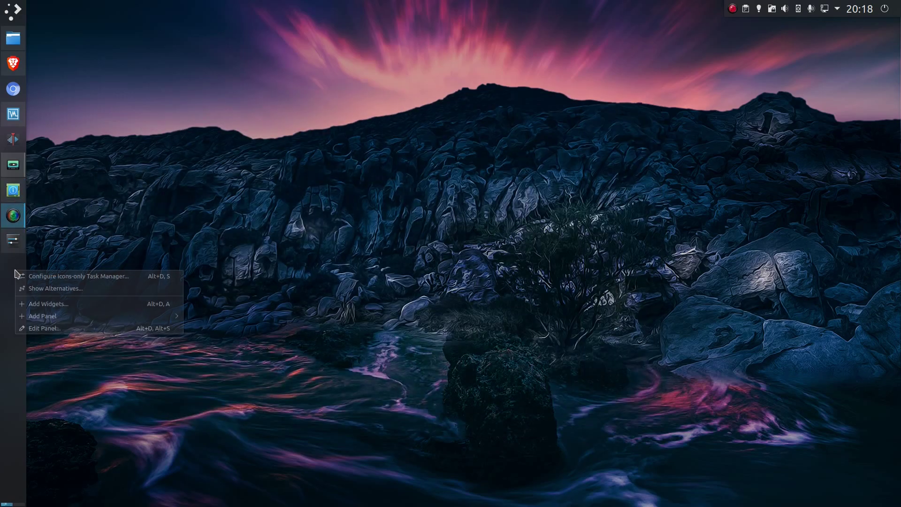
pyautogui.click(60, 288)
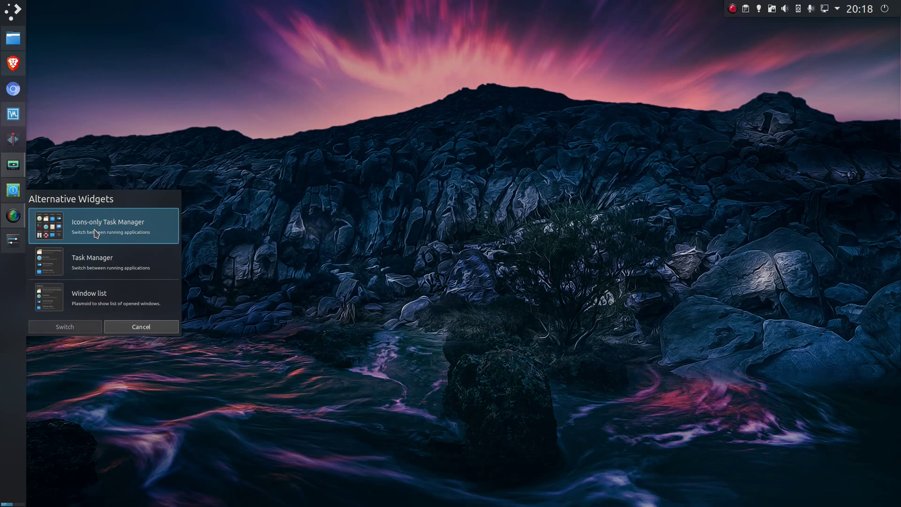
pyautogui.click(138, 328)
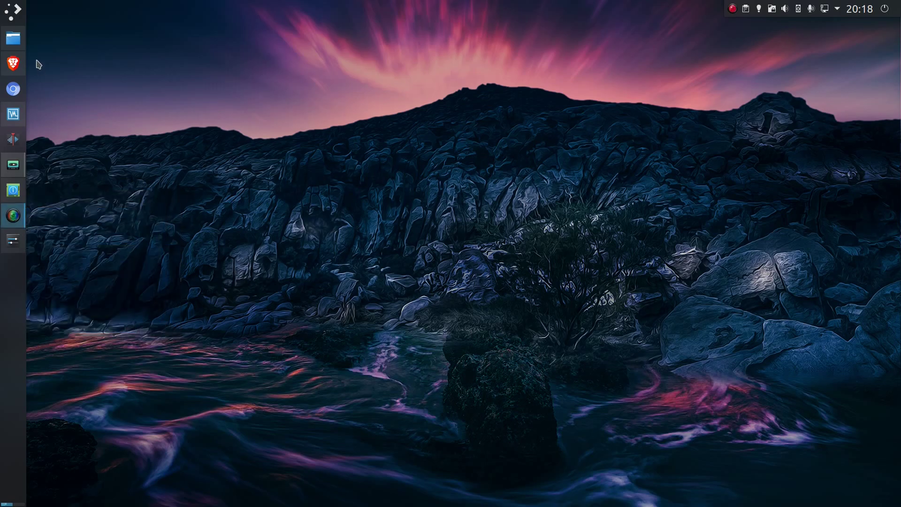
# Keep the current launcher after viewing its alternatives, and open the fullscreen Application Dashboard
pyautogui.rightClick(18, 14)
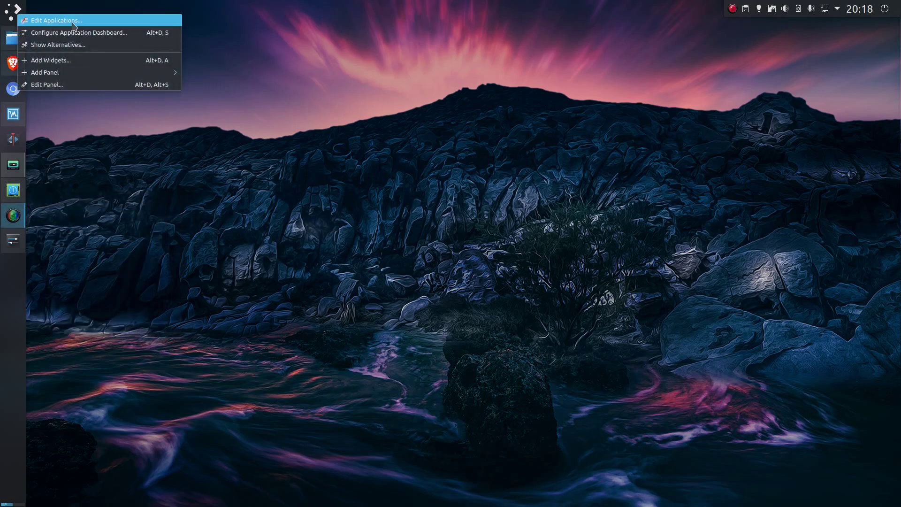
pyautogui.click(89, 44)
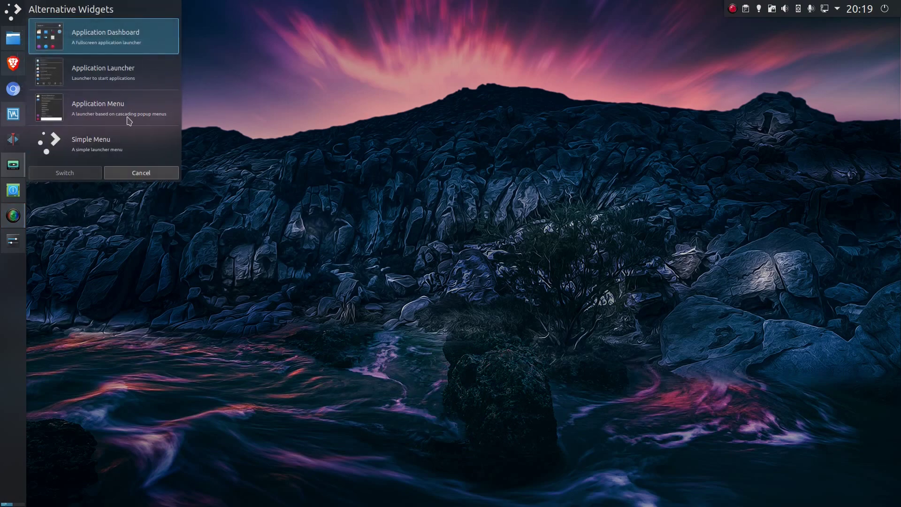
pyautogui.click(130, 173)
pyautogui.click(18, 11)
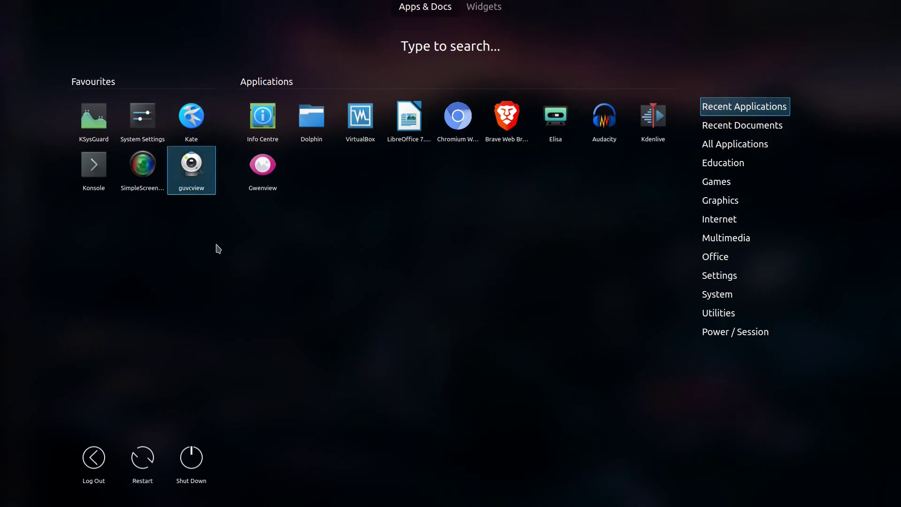
# Close the Application Dashboard and inhibit Night Colour from the system tray
pyautogui.click(237, 268)
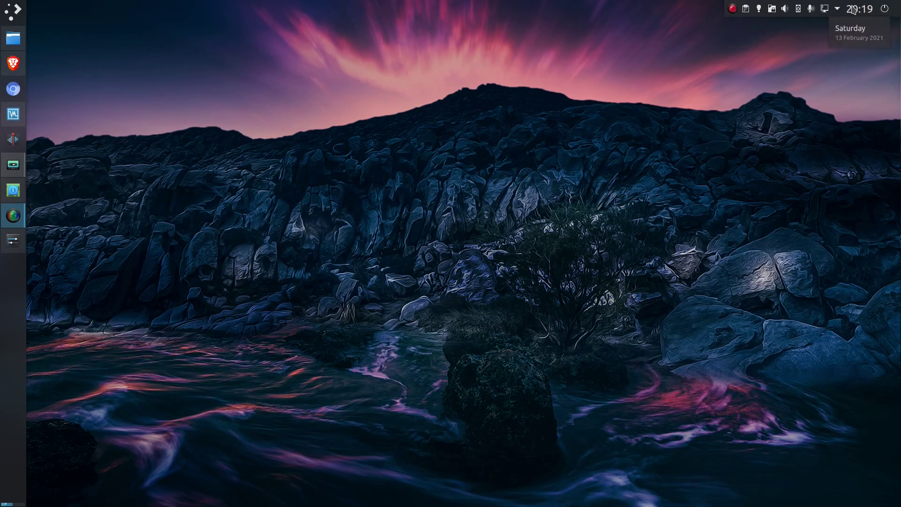
pyautogui.click(759, 10)
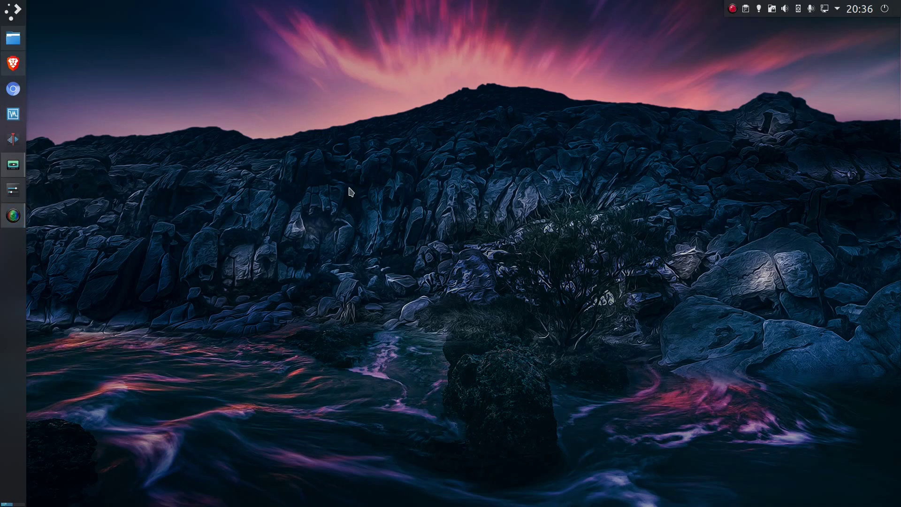
# Open Add Widgets from the desktop menu and filter the widget list by 'sy'
pyautogui.rightClick(348, 186)
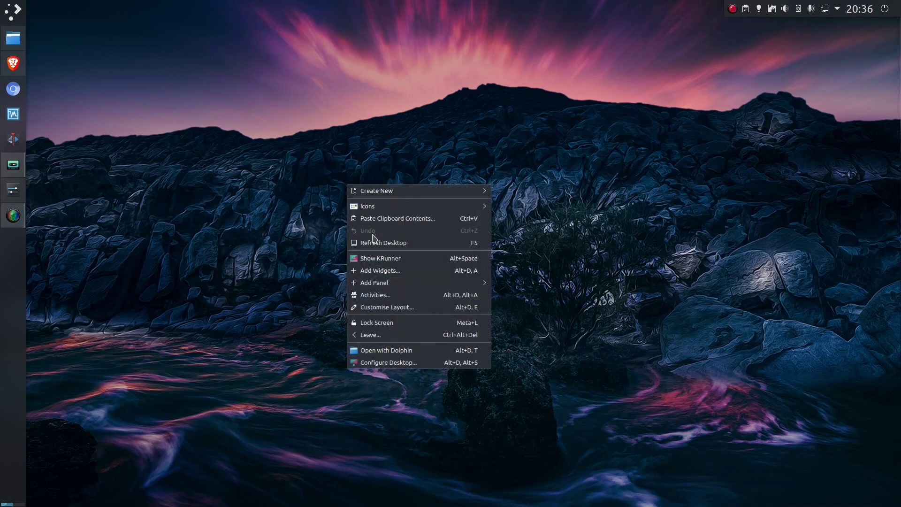
pyautogui.click(381, 271)
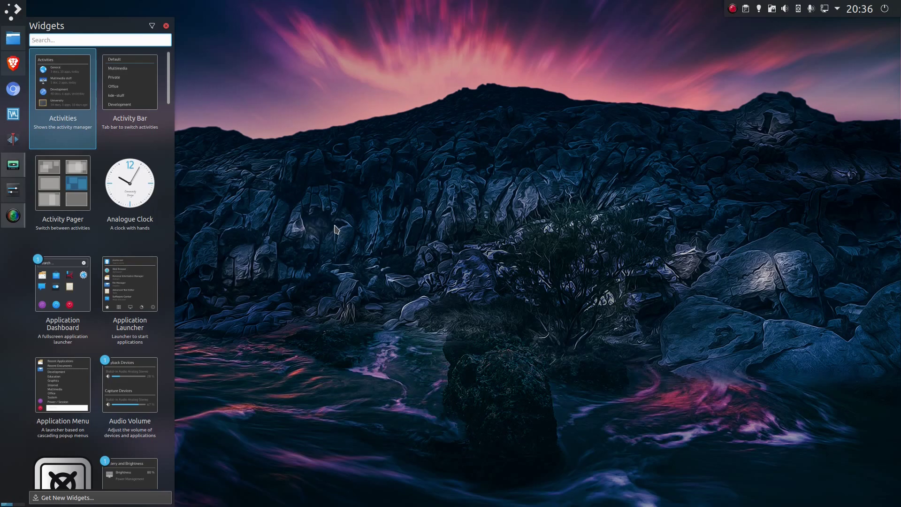
pyautogui.write('s')
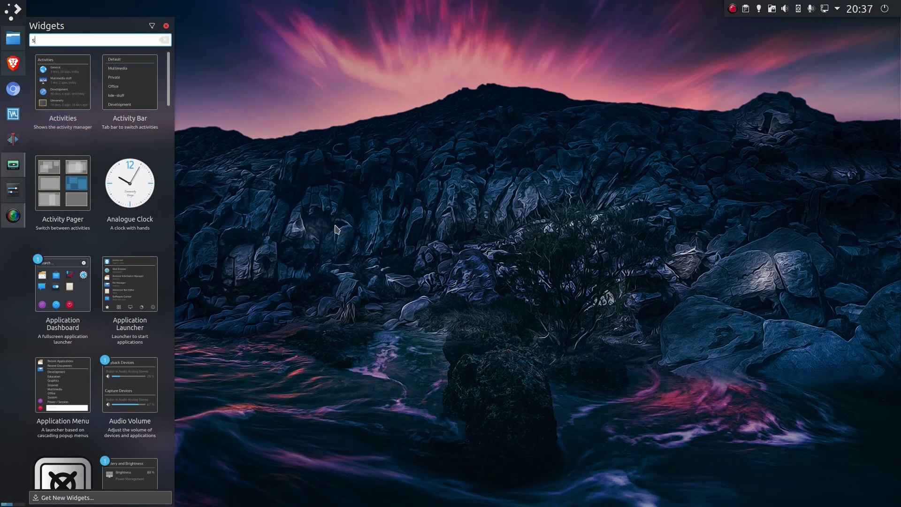
pyautogui.write('ys')
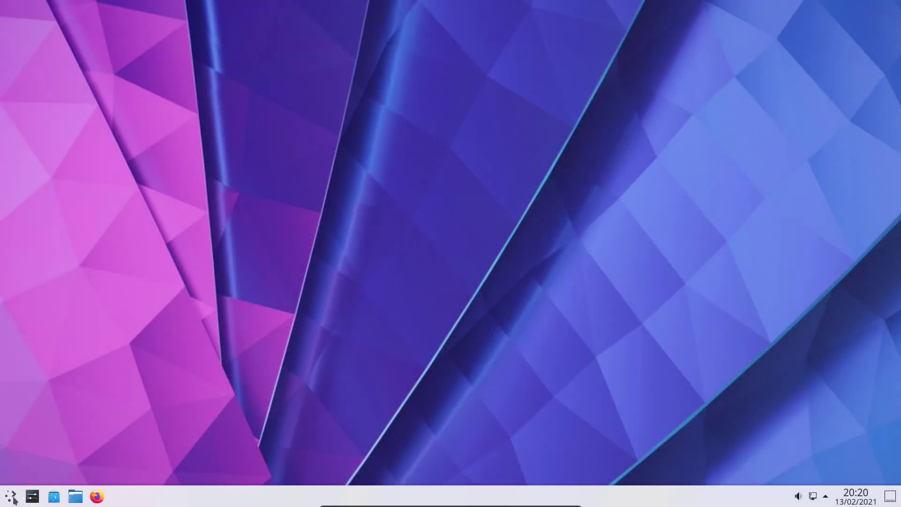
# Launch System Settings from the launcher and apply the Breeze Dark global theme
pyautogui.click(11, 496)
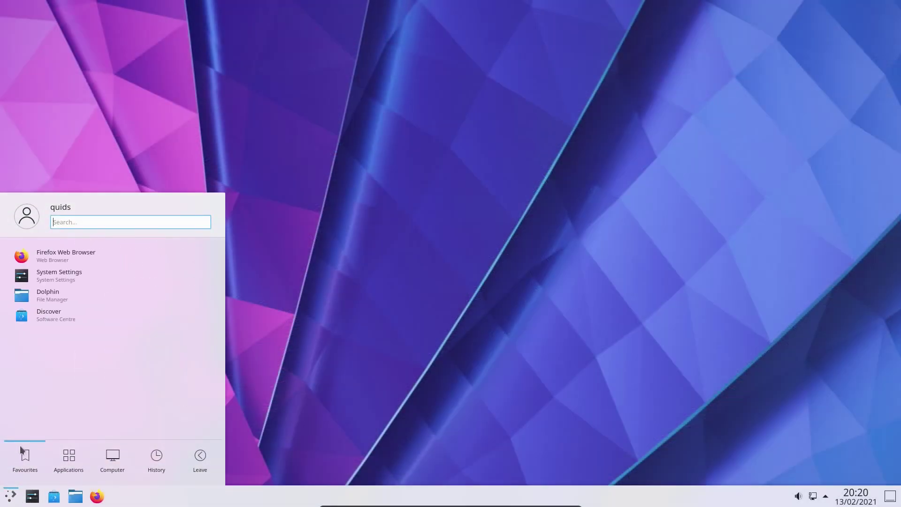
pyautogui.click(58, 278)
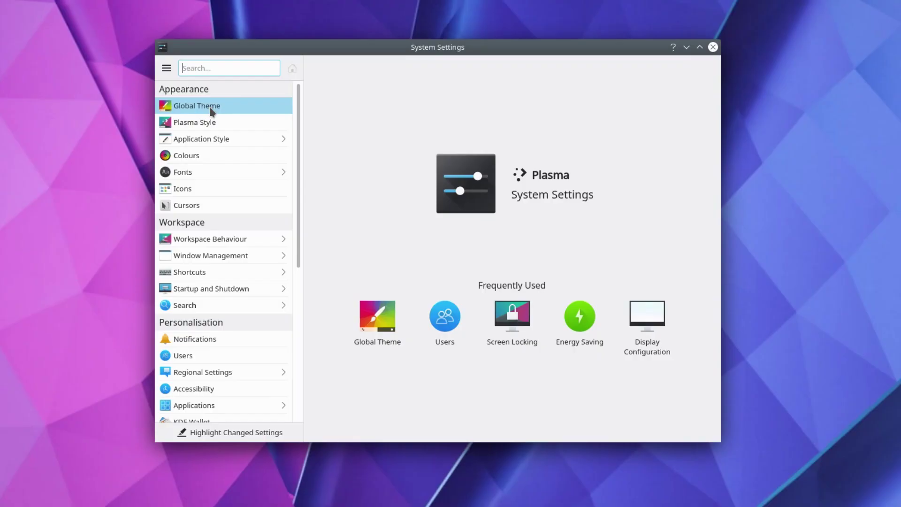
pyautogui.click(236, 111)
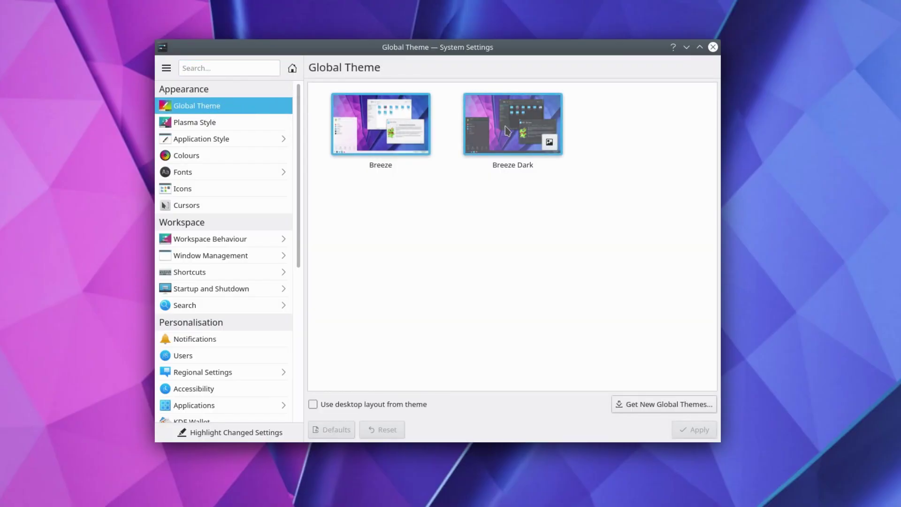
pyautogui.click(507, 131)
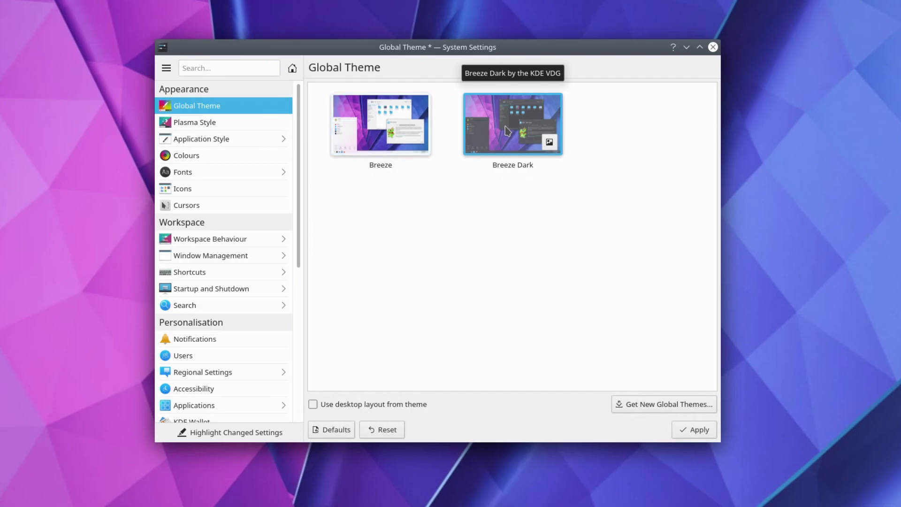
pyautogui.click(682, 434)
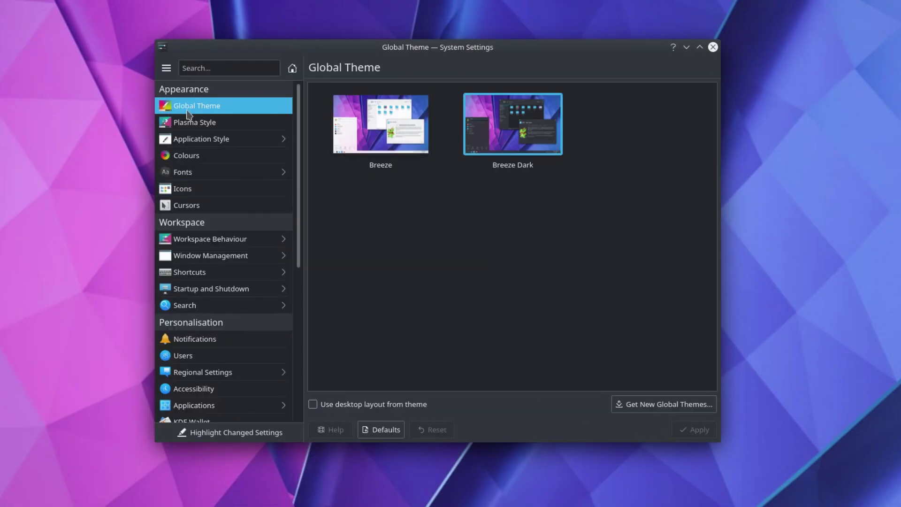
# Open Get New Plasma Styles, maximise the window, and search 'breeze transparent dark'
pyautogui.click(211, 124)
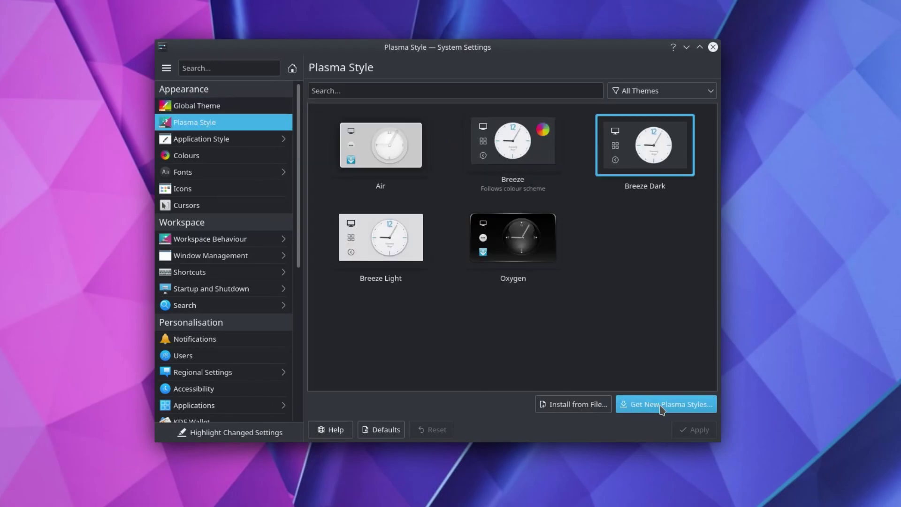
pyautogui.click(664, 404)
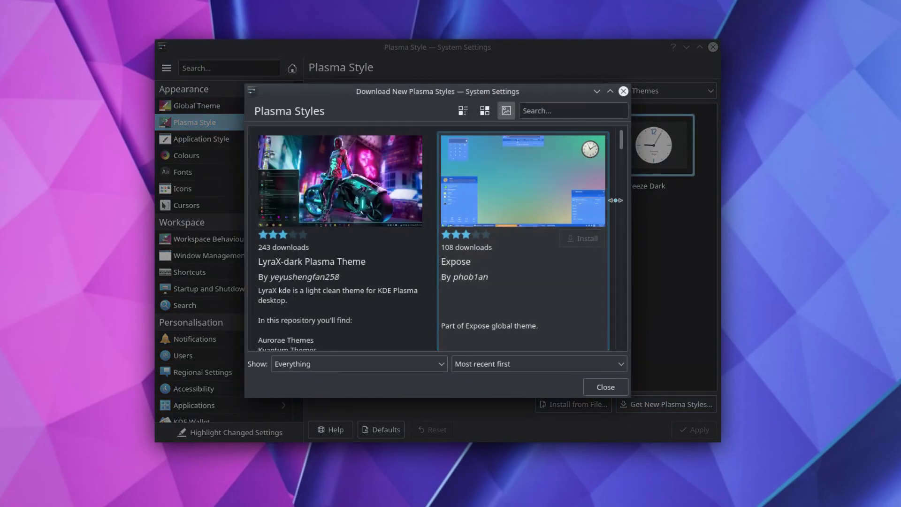
pyautogui.doubleClick(563, 95)
pyautogui.click(824, 24)
pyautogui.write('br')
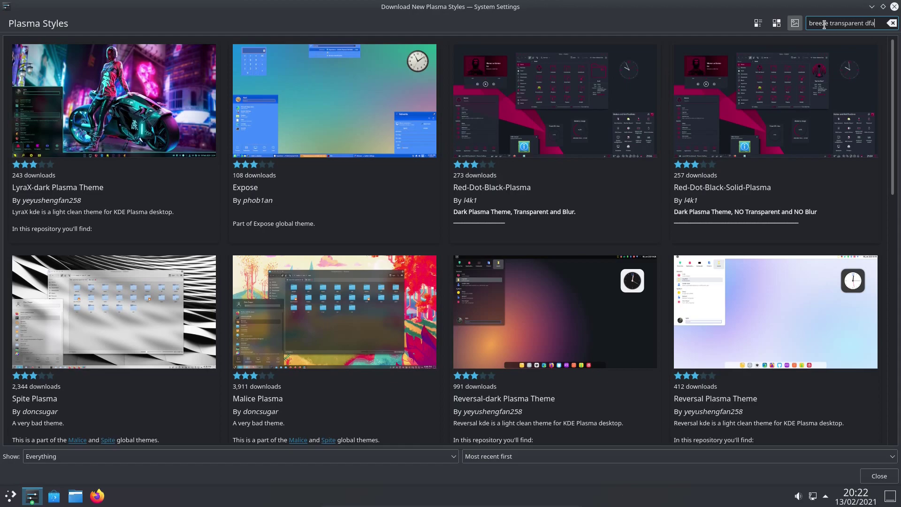
pyautogui.write('eeze transparent dark')
# Scroll the results, view Breeze Transparent Dark's details, then return to the search results
pyautogui.click(897, 385)
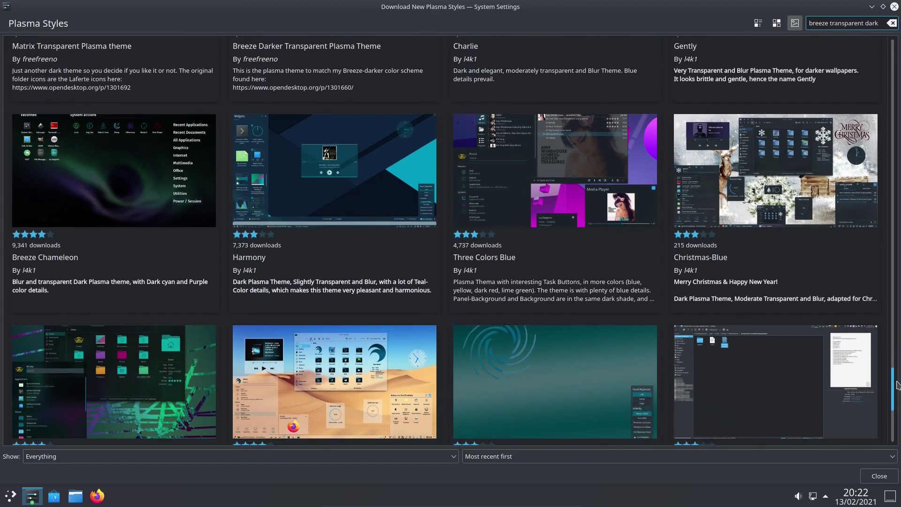
pyautogui.moveTo(897, 385); pyautogui.dragTo(899, 429)
pyautogui.moveTo(340, 295)
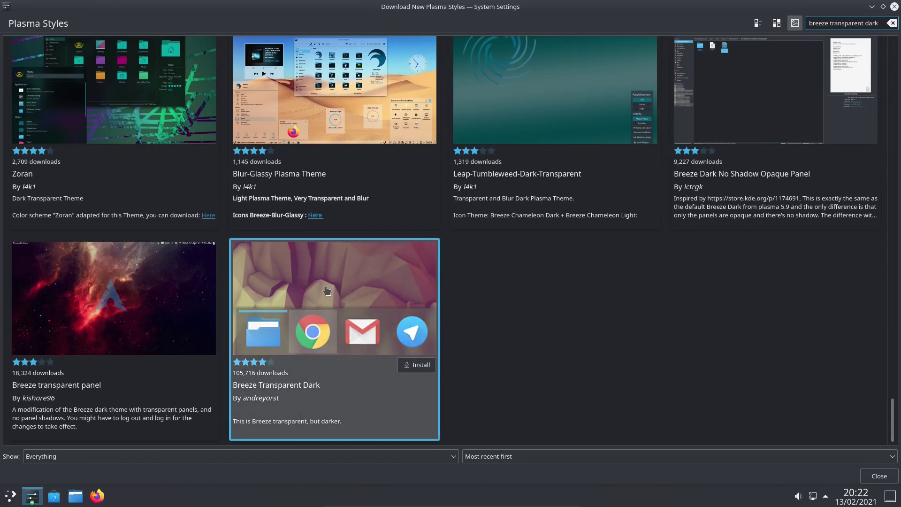
pyautogui.click(318, 295)
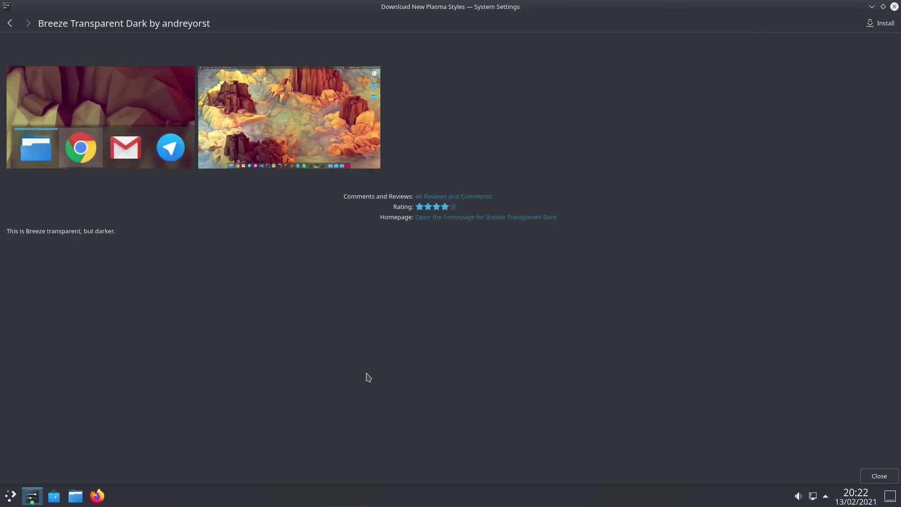
pyautogui.click(9, 24)
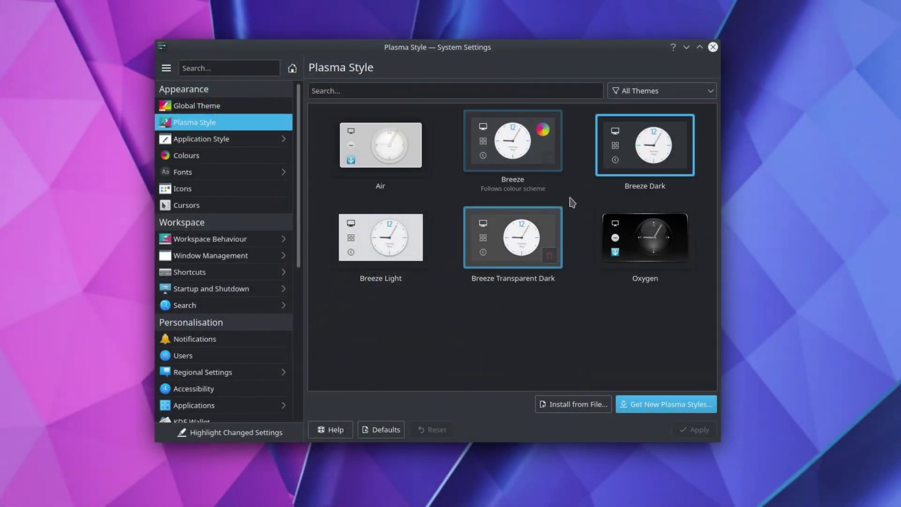
# Select and apply Breeze Transparent Dark as the Plasma style
pyautogui.click(506, 242)
pyautogui.click(689, 431)
pyautogui.click(219, 139)
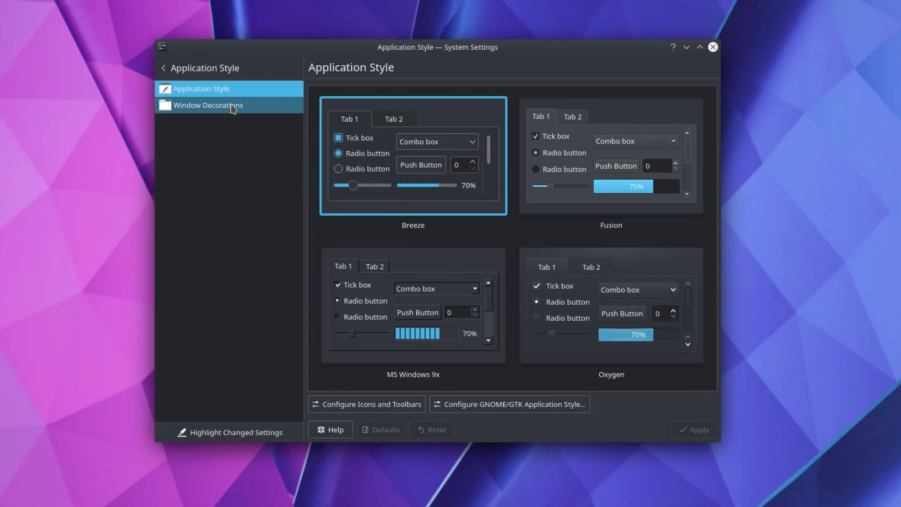
# Search 'forman' in Get New Window Decorations, install FormaN, and apply it as the window decoration
pyautogui.click(259, 107)
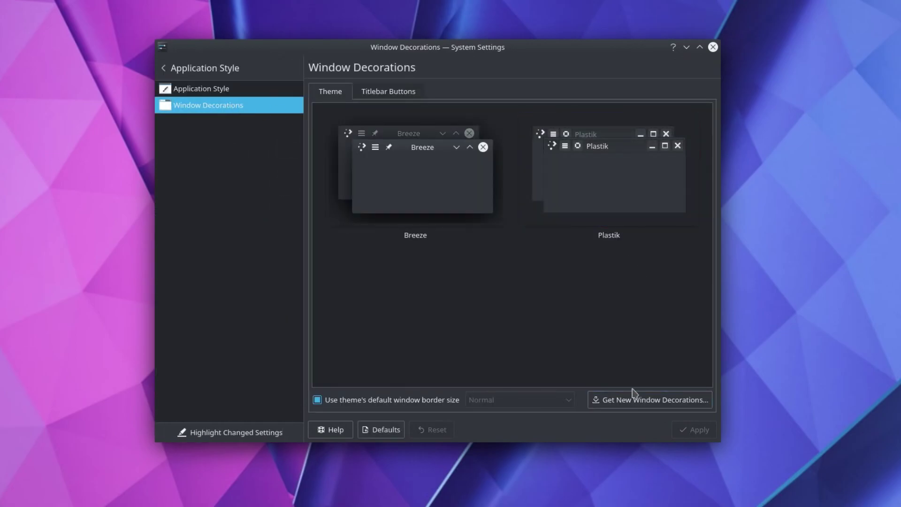
pyautogui.click(624, 400)
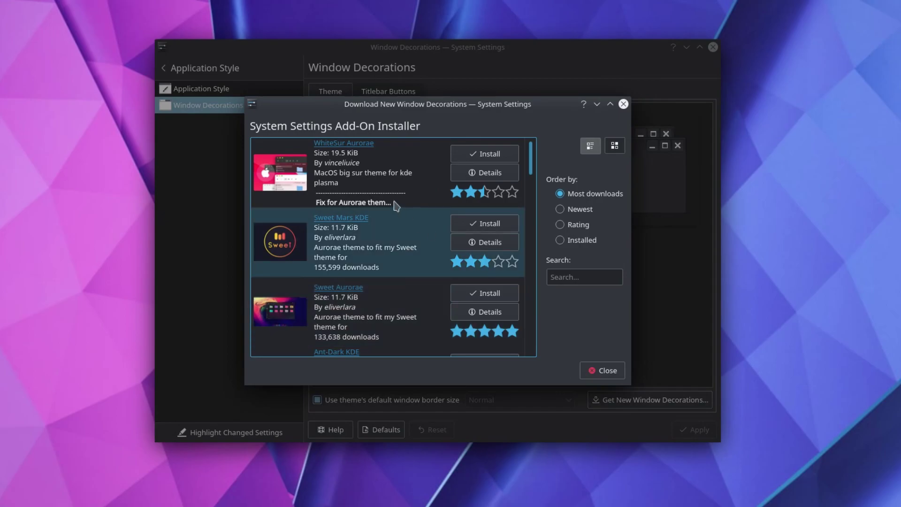
pyautogui.click(572, 273)
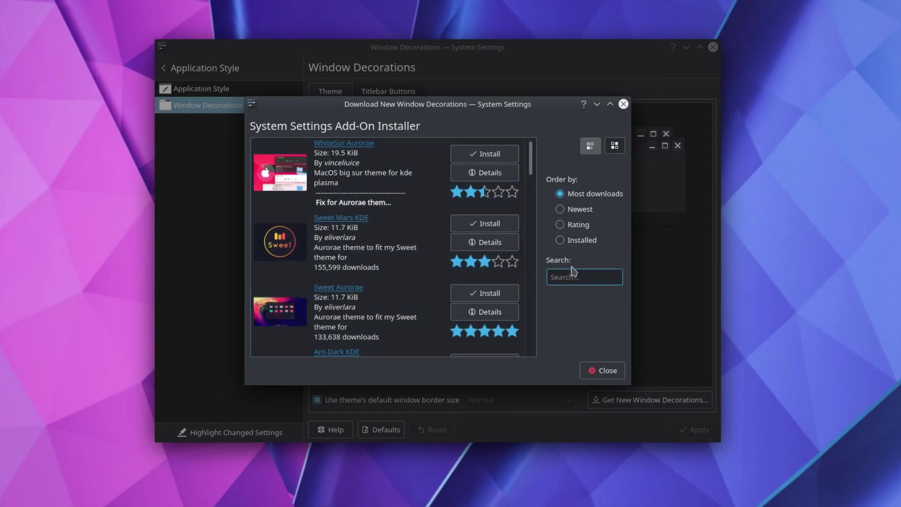
pyautogui.write('forman')
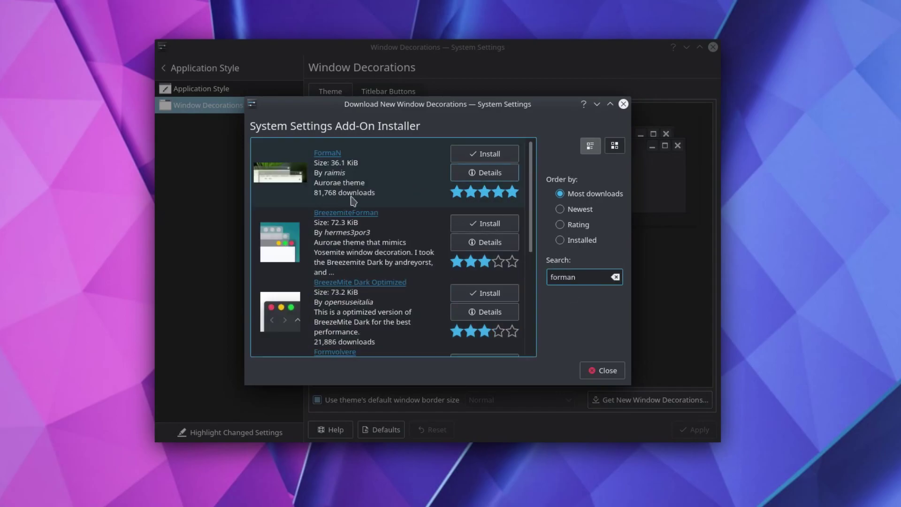
pyautogui.click(482, 155)
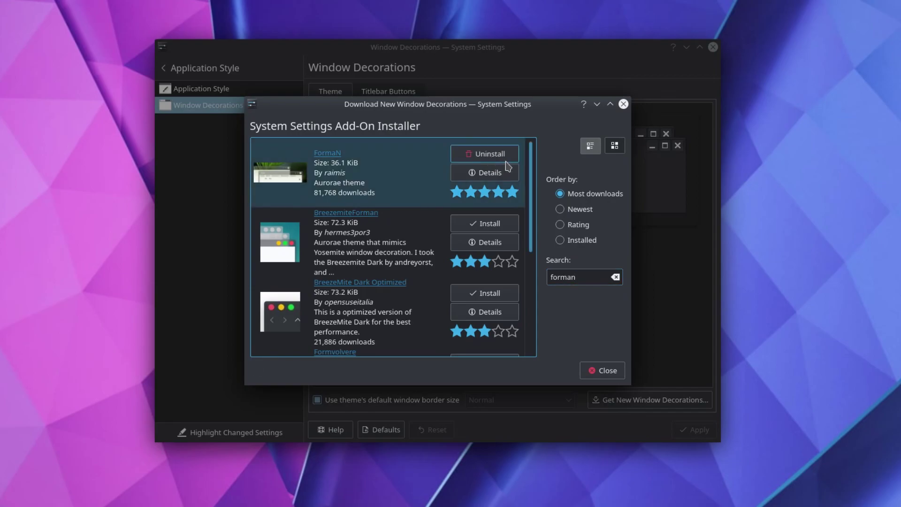
pyautogui.click(601, 370)
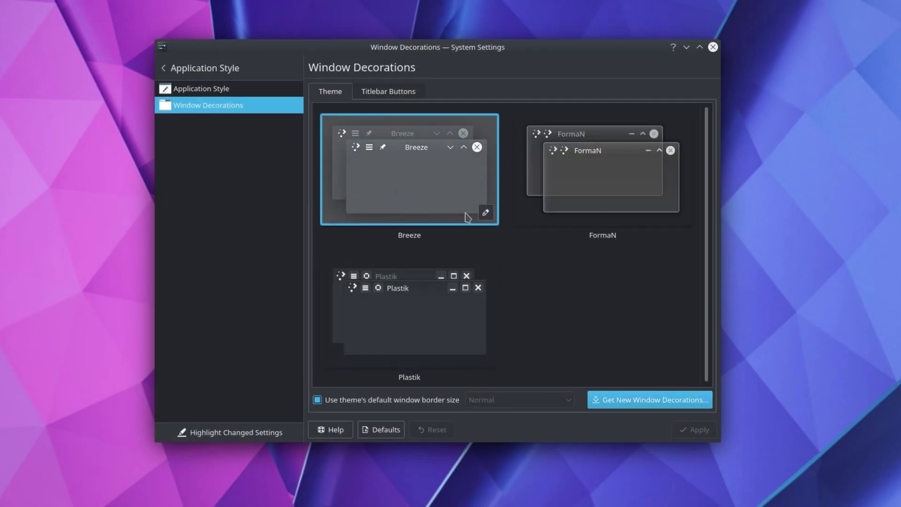
pyautogui.click(604, 183)
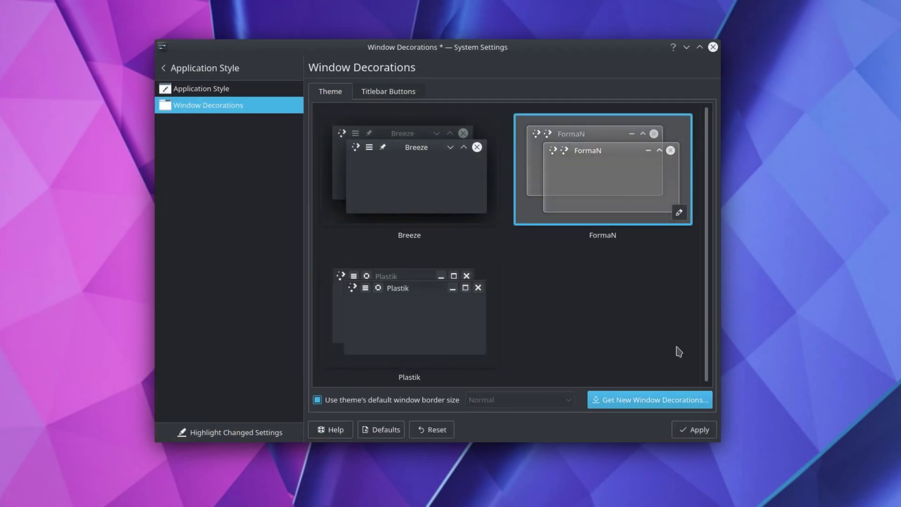
pyautogui.click(693, 433)
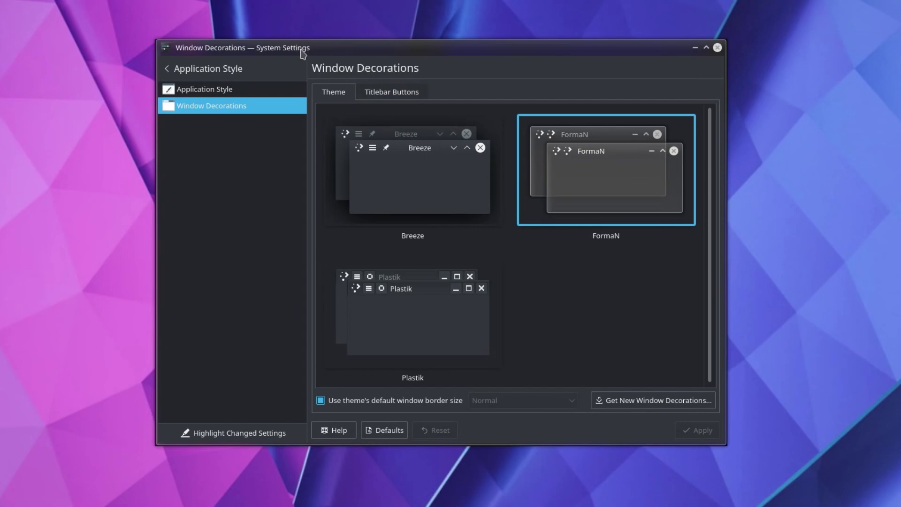
# In Fonts, use Adjust All Fonts to set every font family to Ubuntu
pyautogui.click(209, 69)
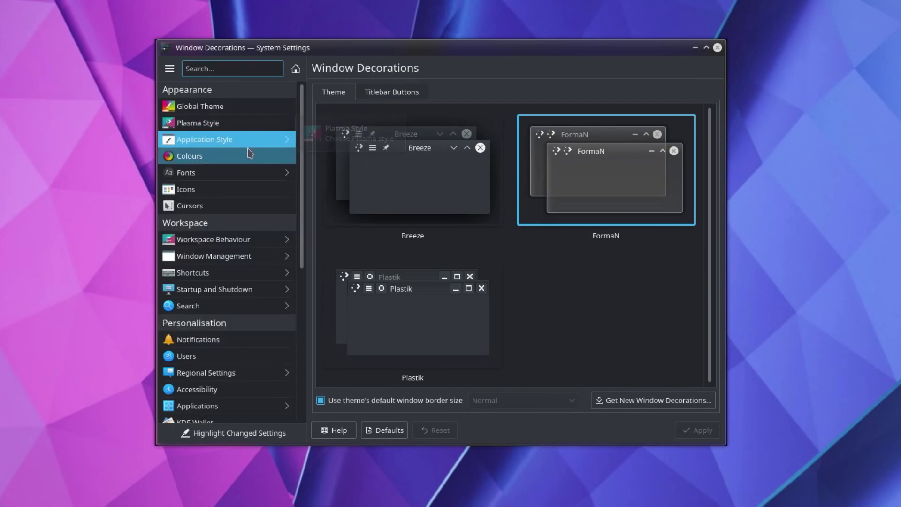
pyautogui.click(235, 156)
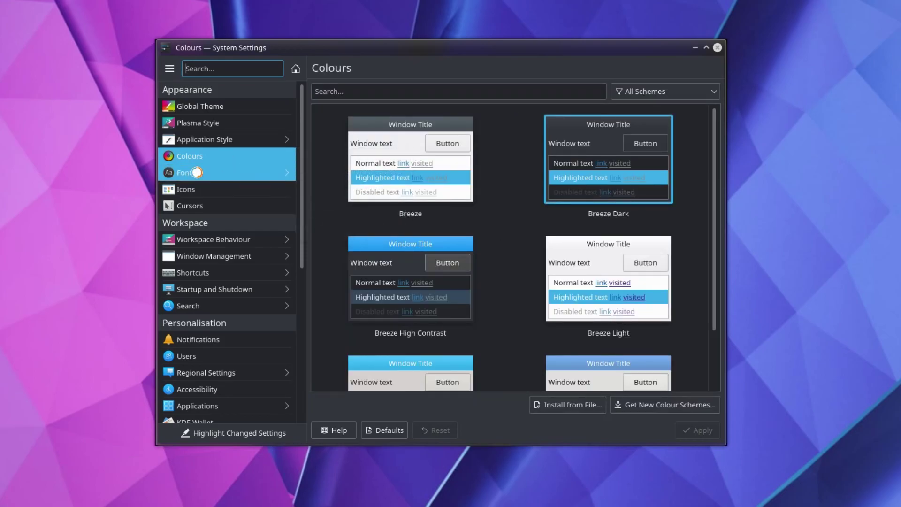
pyautogui.click(199, 173)
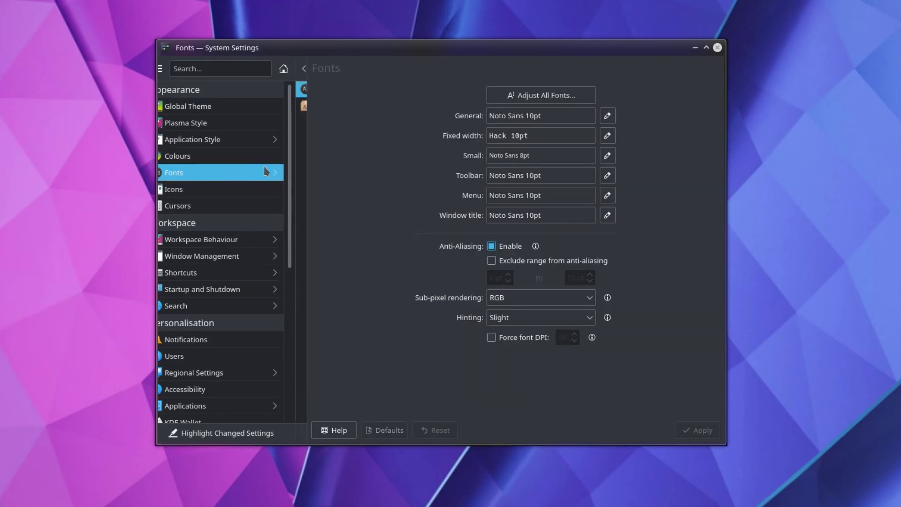
pyautogui.click(541, 96)
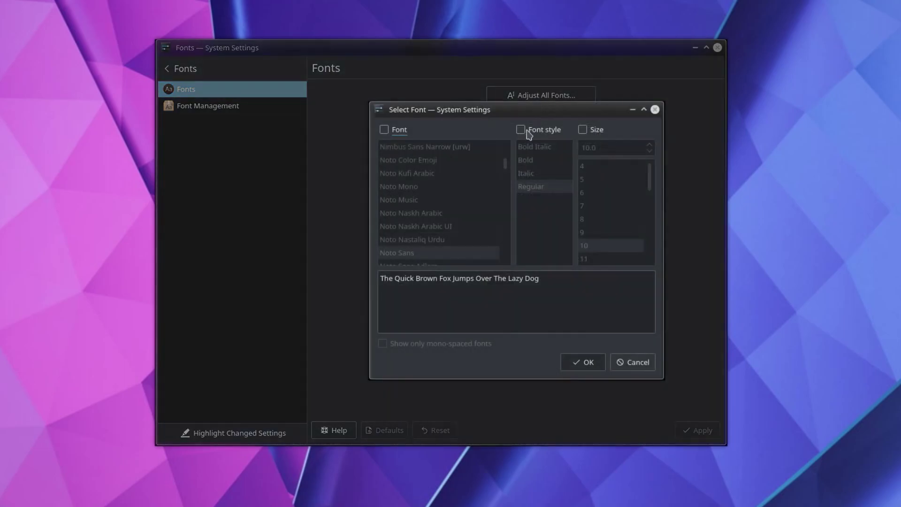
pyautogui.click(384, 130)
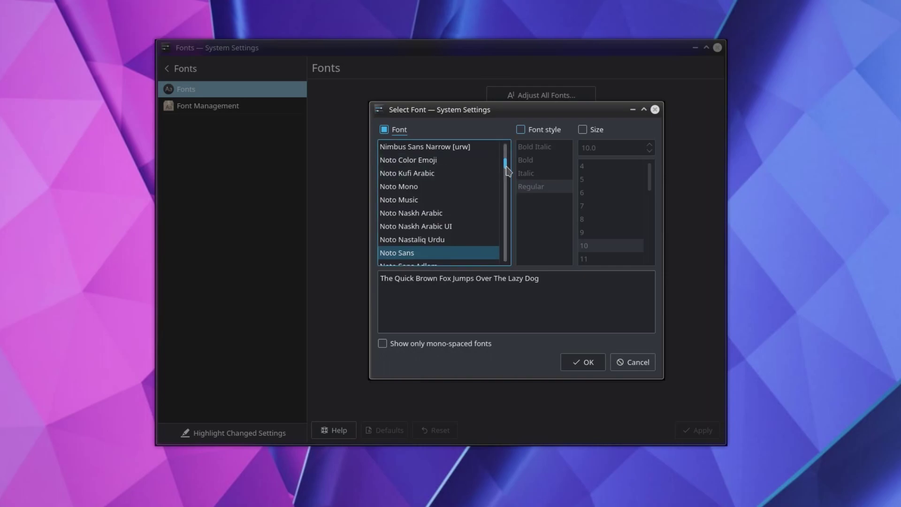
pyautogui.moveTo(505, 165); pyautogui.dragTo(510, 254)
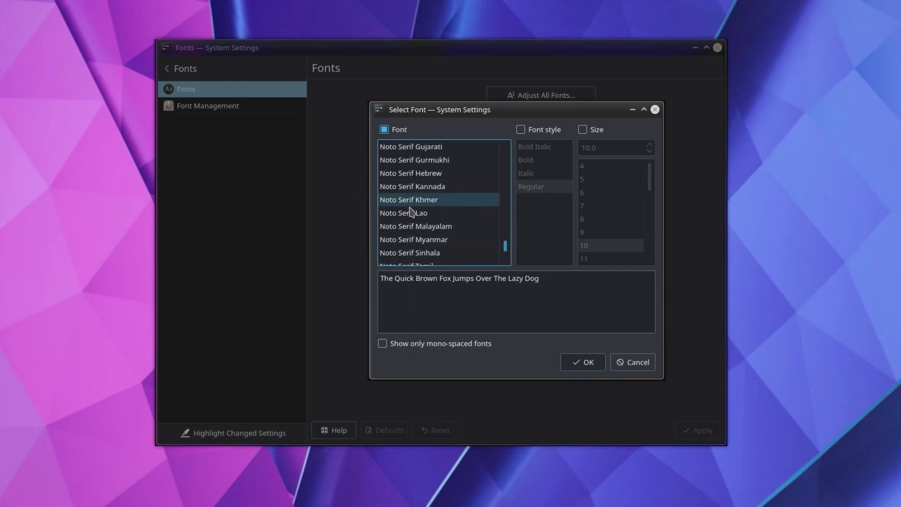
pyautogui.scroll(-4, 412, 209)
pyautogui.click(408, 240)
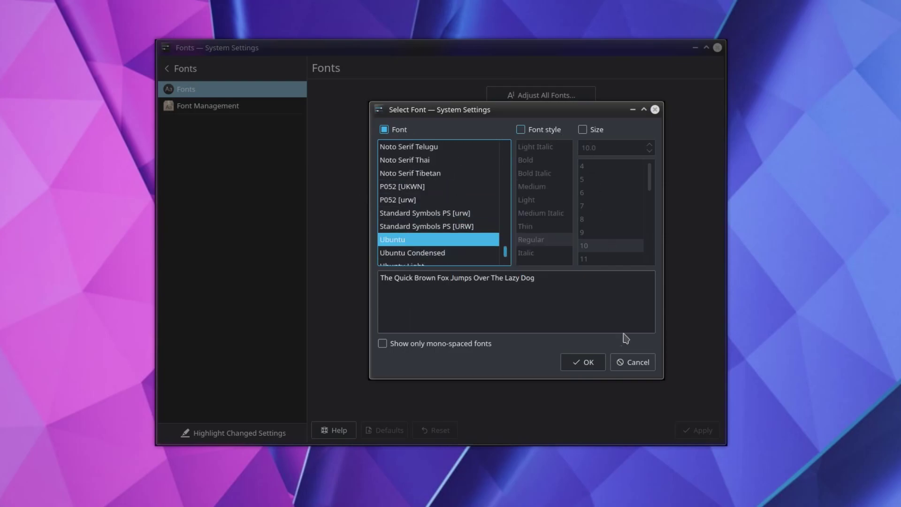
pyautogui.click(583, 362)
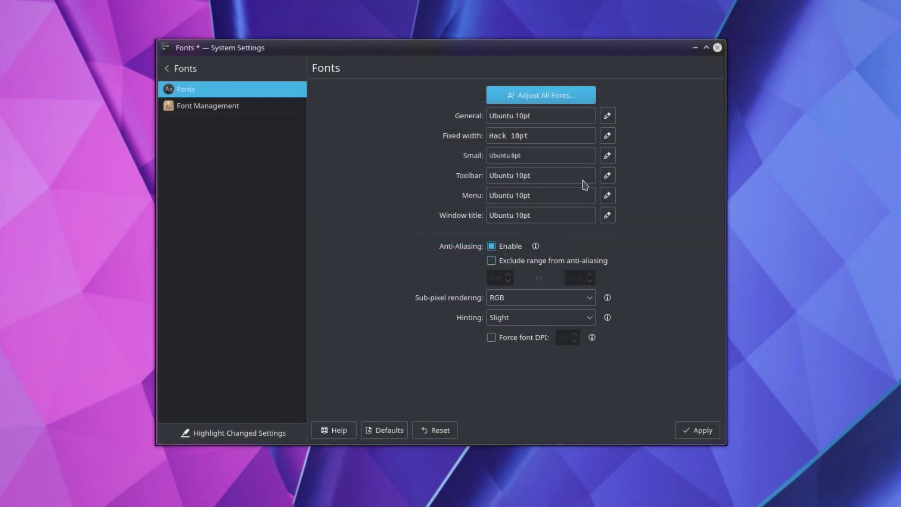
# Set the fixed-width font to Ubuntu Mono size 13 and apply the font settings
pyautogui.click(608, 136)
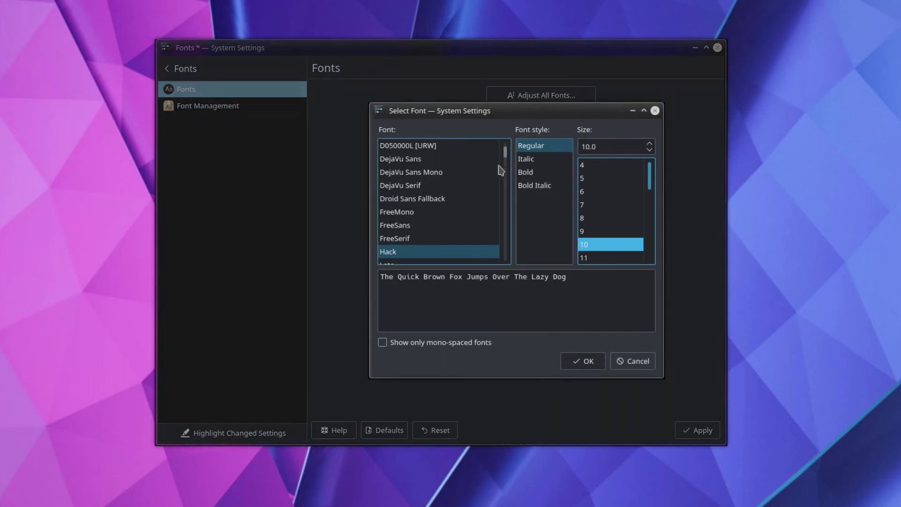
pyautogui.moveTo(505, 151); pyautogui.dragTo(513, 257)
pyautogui.click(459, 220)
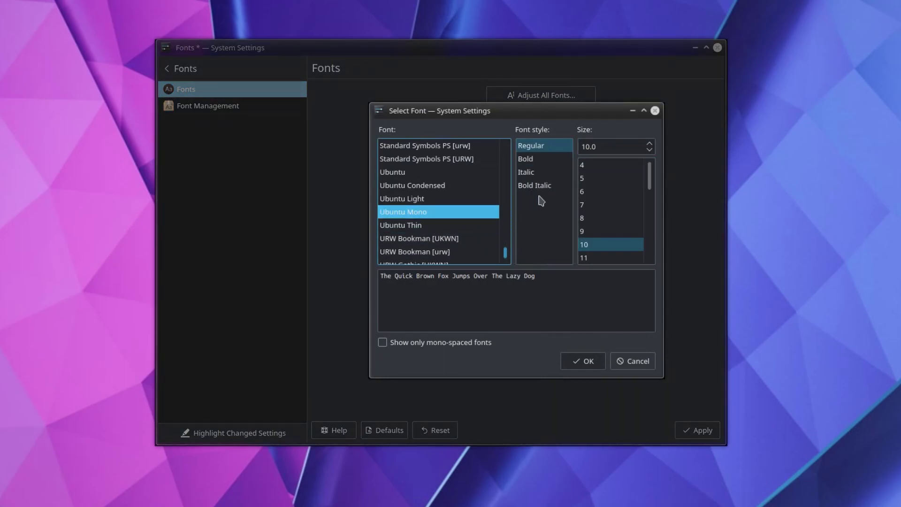
pyautogui.doubleClick(638, 147)
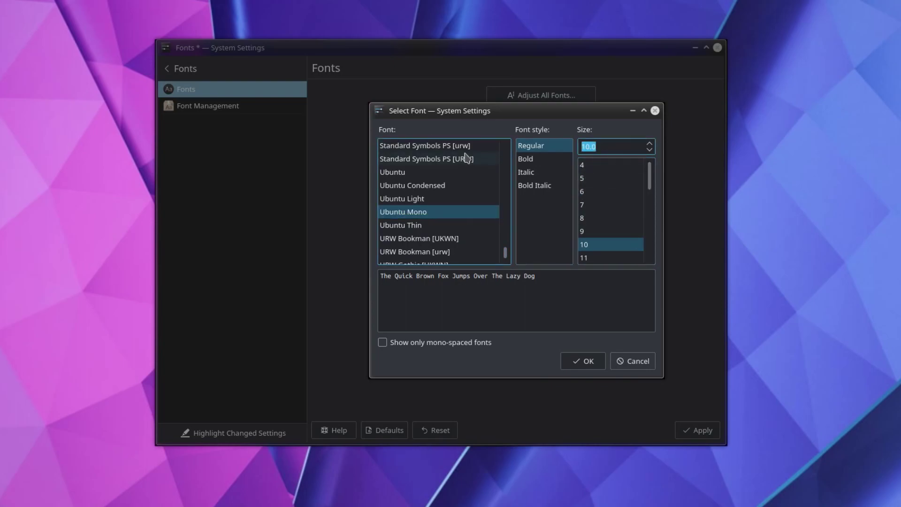
pyautogui.write('13')
pyautogui.click(593, 362)
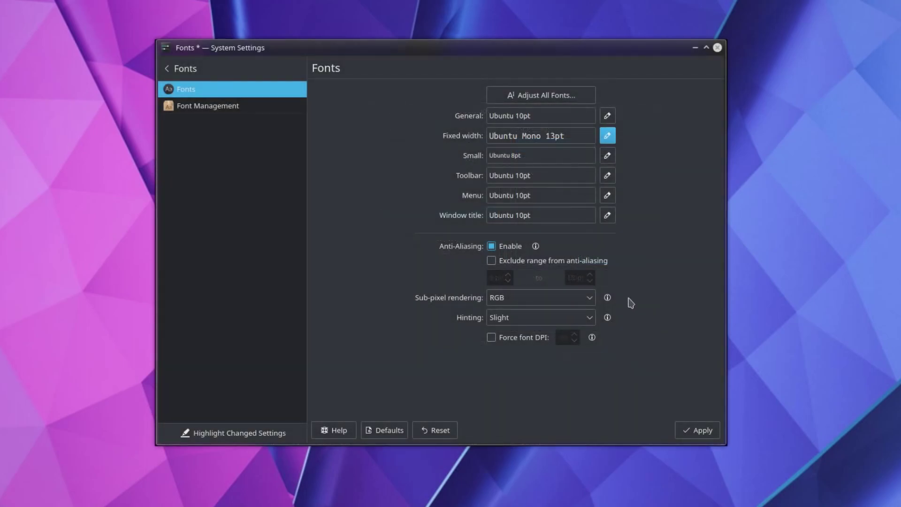
pyautogui.click(702, 430)
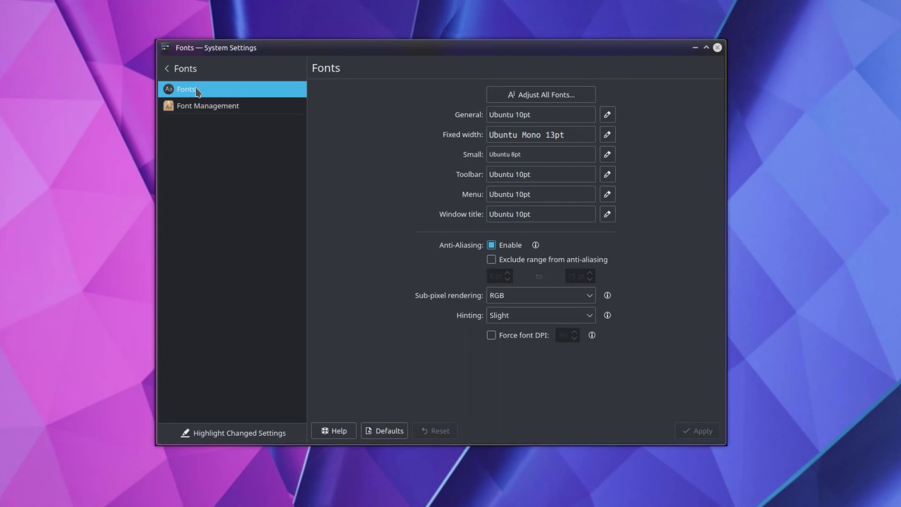
# Browse Icons and Cursors, glance at downloadable cursor themes, then open Workspace Behaviour
pyautogui.click(177, 69)
pyautogui.click(188, 192)
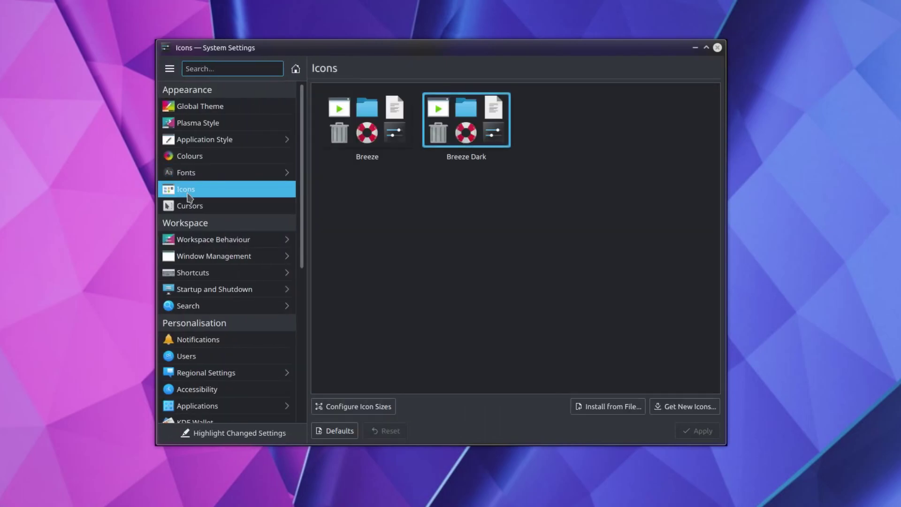
pyautogui.click(195, 209)
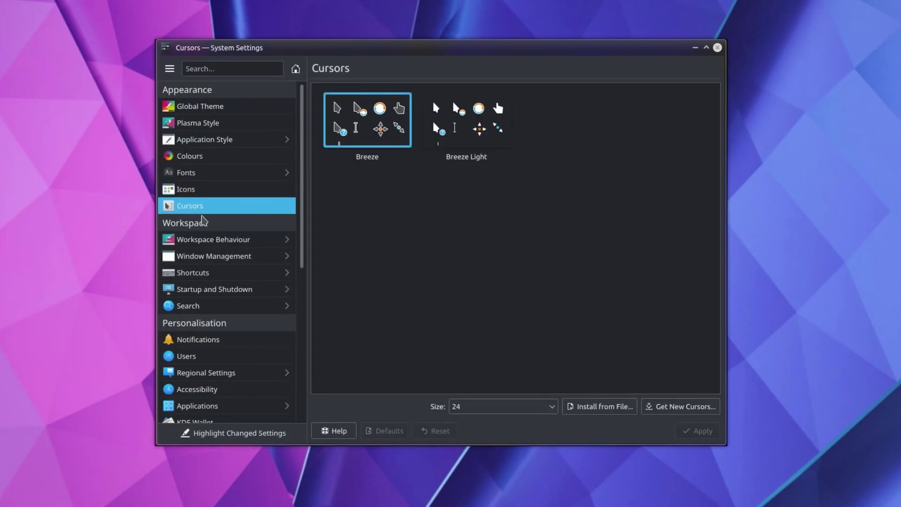
pyautogui.moveTo(251, 244)
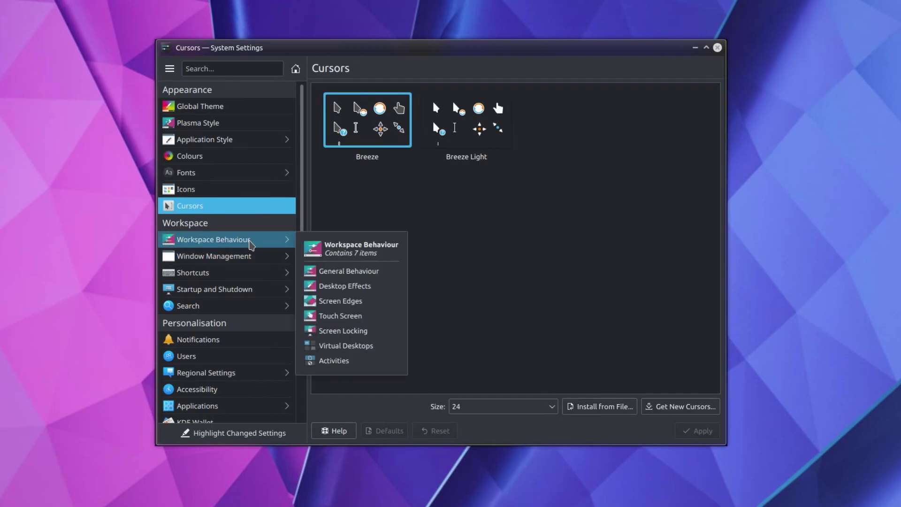
pyautogui.click(682, 407)
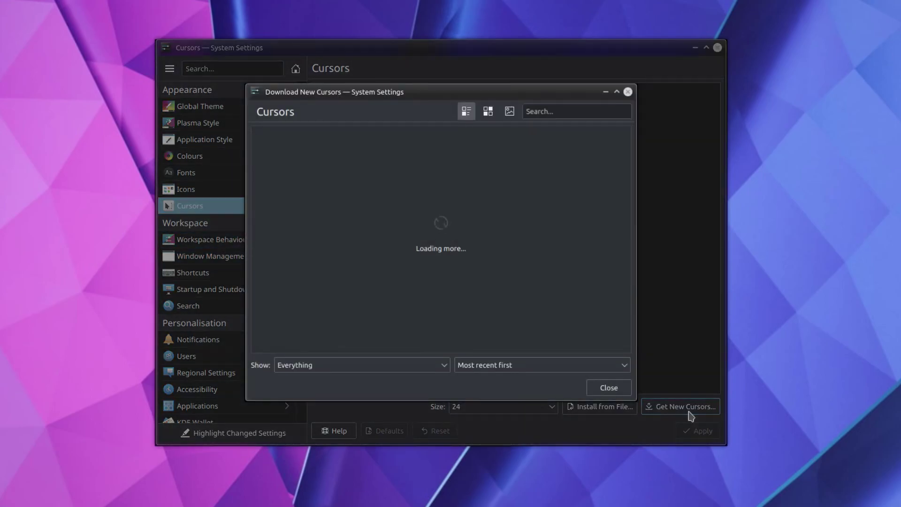
pyautogui.click(609, 389)
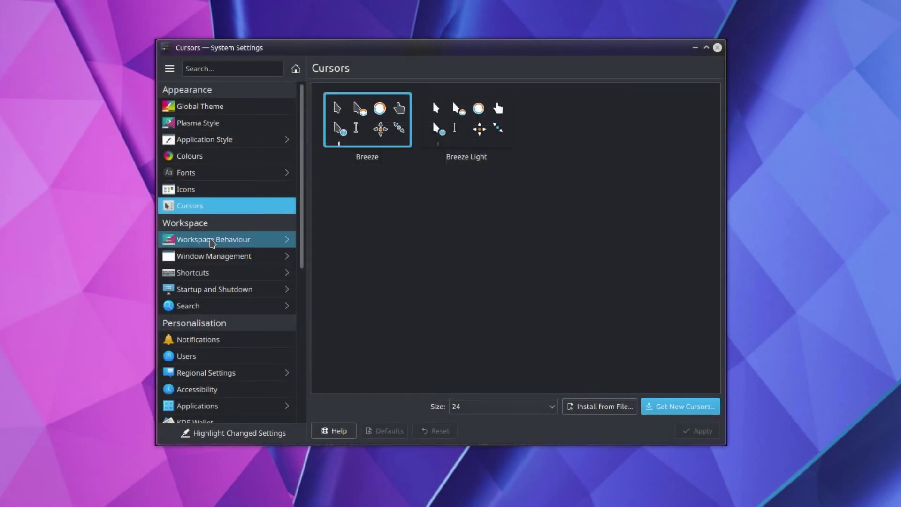
pyautogui.click(210, 242)
# Search Desktop Effects for 'wob', enable and apply Wobbly Windows, then drag the window to test it
pyautogui.click(238, 108)
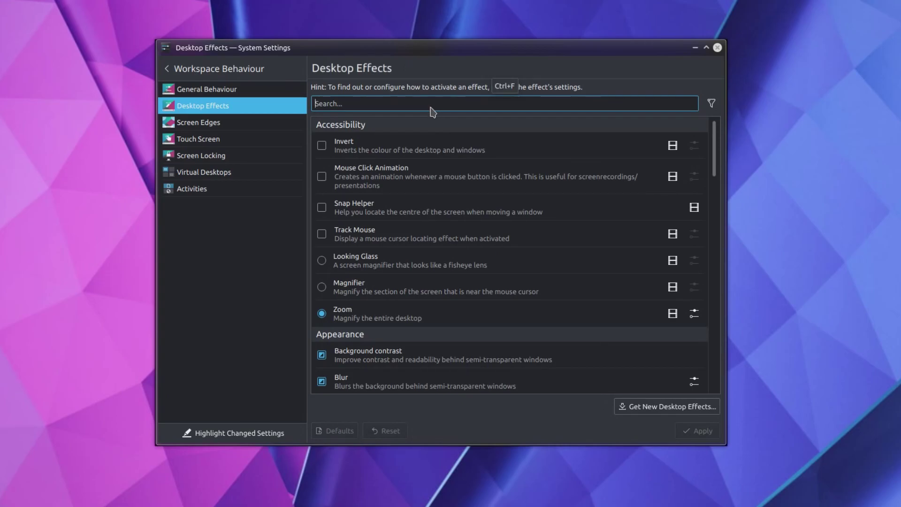
pyautogui.write('wobl')
pyautogui.press('BackSpace')
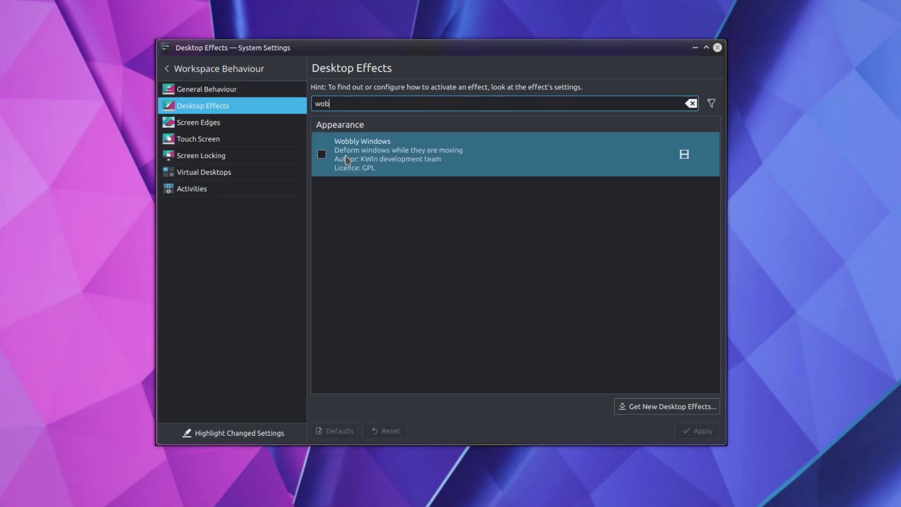
pyautogui.click(322, 154)
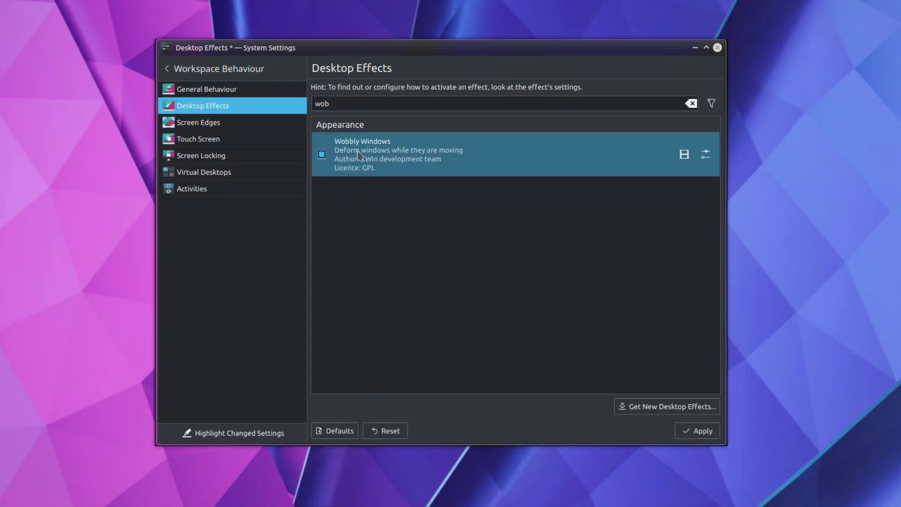
pyautogui.click(695, 432)
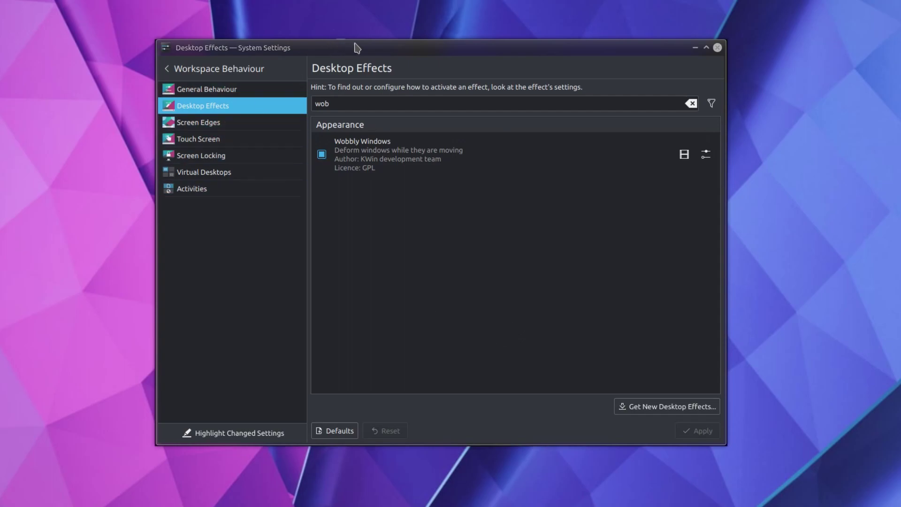
pyautogui.moveTo(356, 54); pyautogui.dragTo(378, 65)
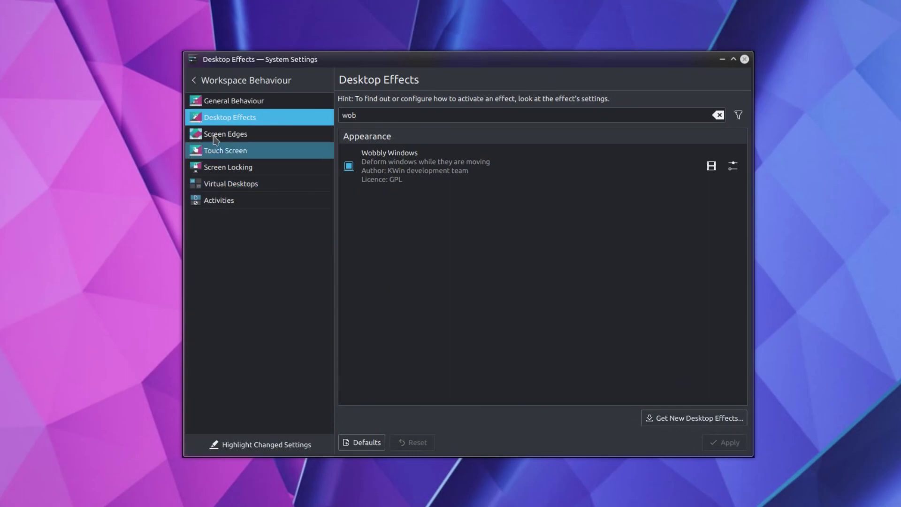
# Turn off automatic screen locking and locking after waking from sleep, and apply
pyautogui.click(226, 151)
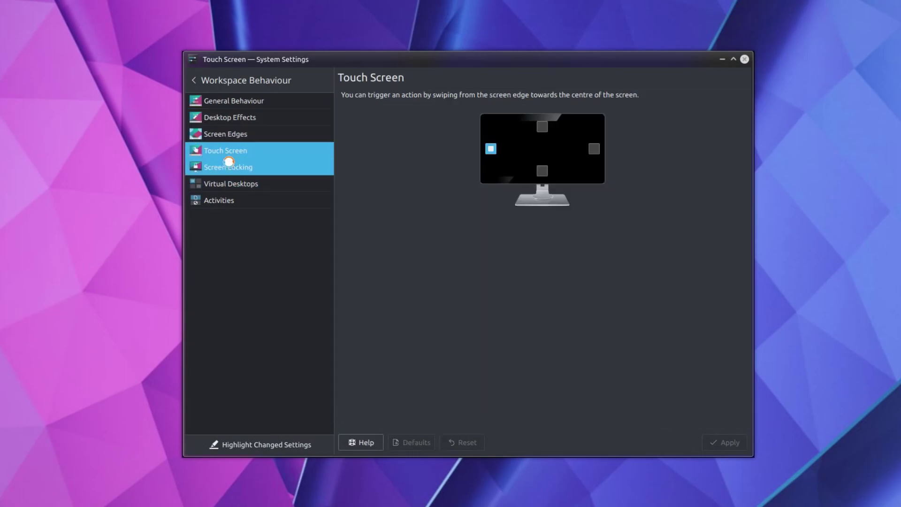
pyautogui.click(227, 167)
pyautogui.click(579, 106)
pyautogui.click(575, 125)
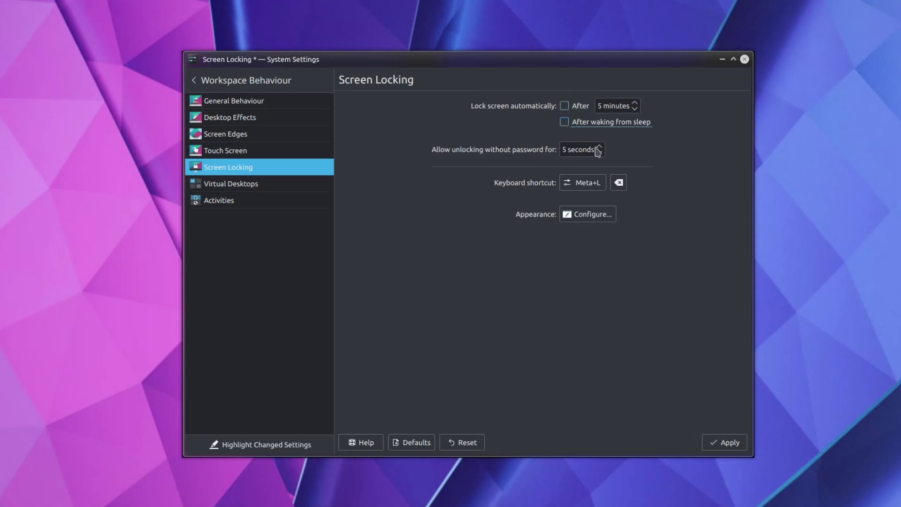
pyautogui.click(724, 443)
# Add a new virtual desktop and rename it 'Desktop 2'
pyautogui.click(231, 184)
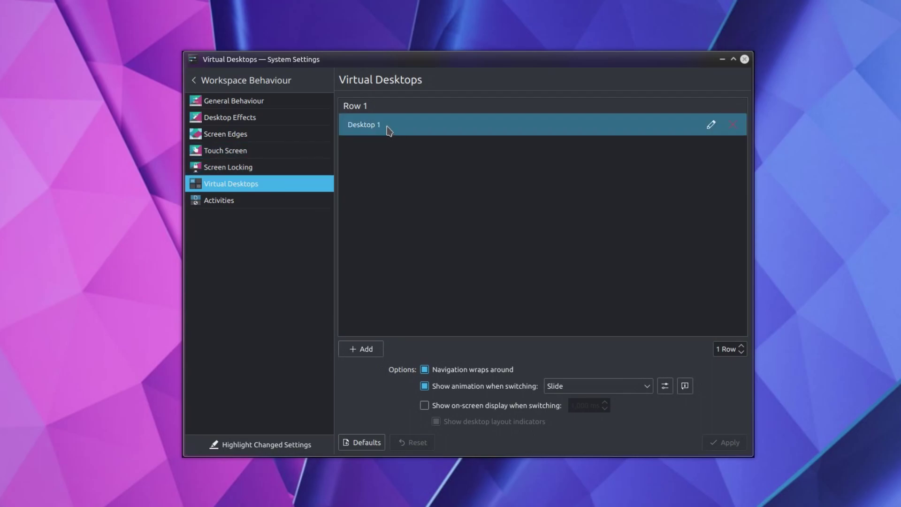
pyautogui.click(359, 348)
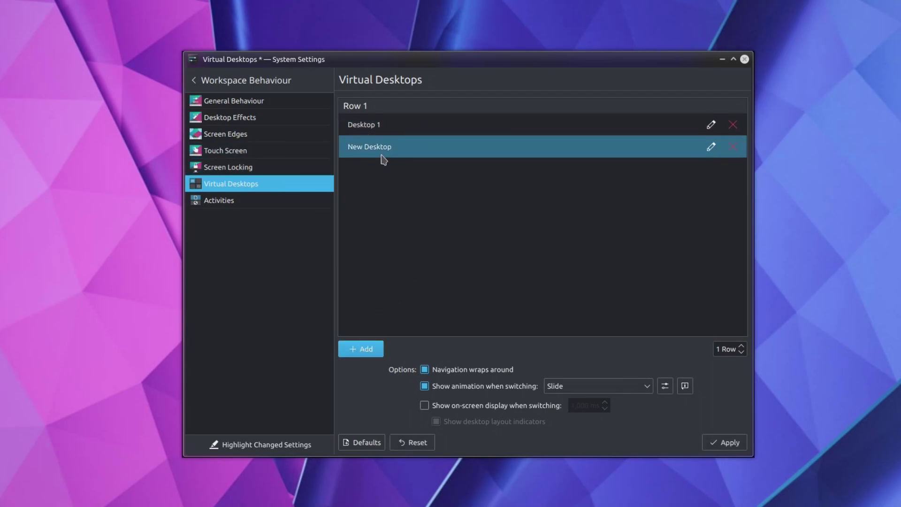
pyautogui.click(711, 150)
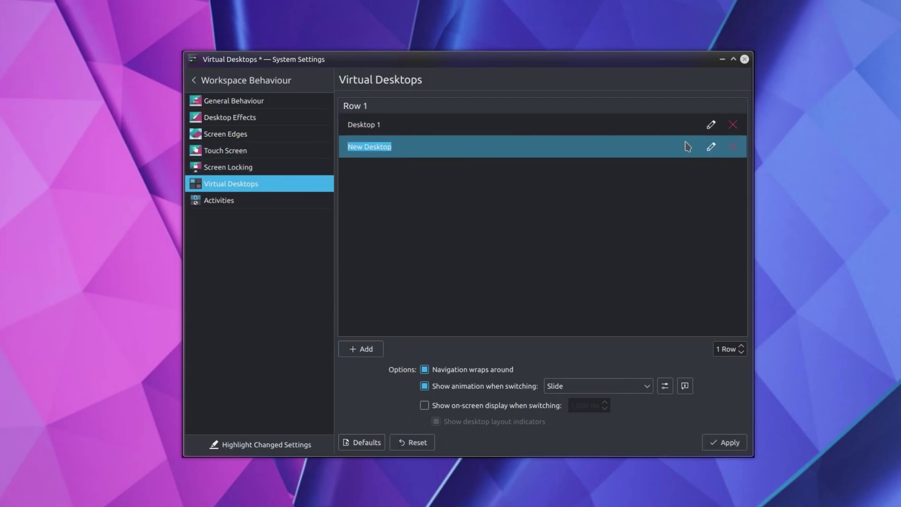
pyautogui.write('Desktop 2')
pyautogui.press('Return')
# Apply the virtual desktop settings, open Info Center, then visit Desktop 2 and return to Desktop 1
pyautogui.click(714, 444)
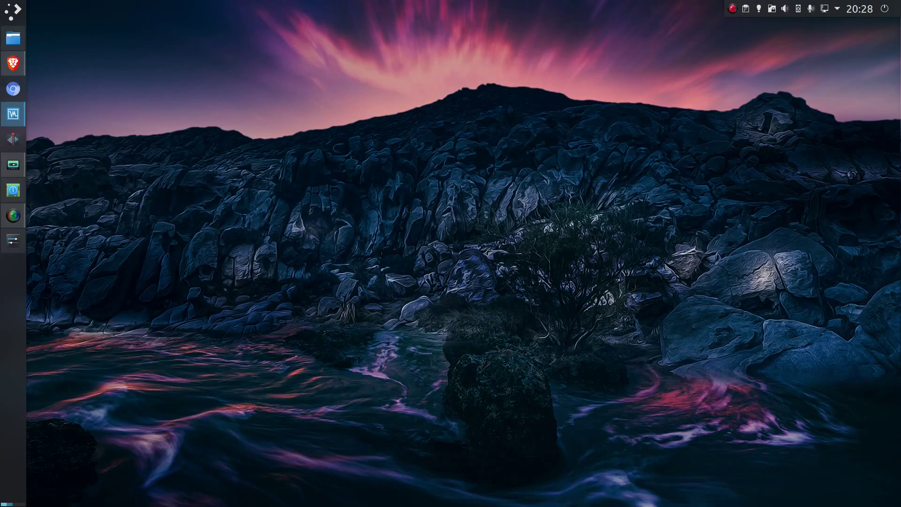
pyautogui.click(12, 190)
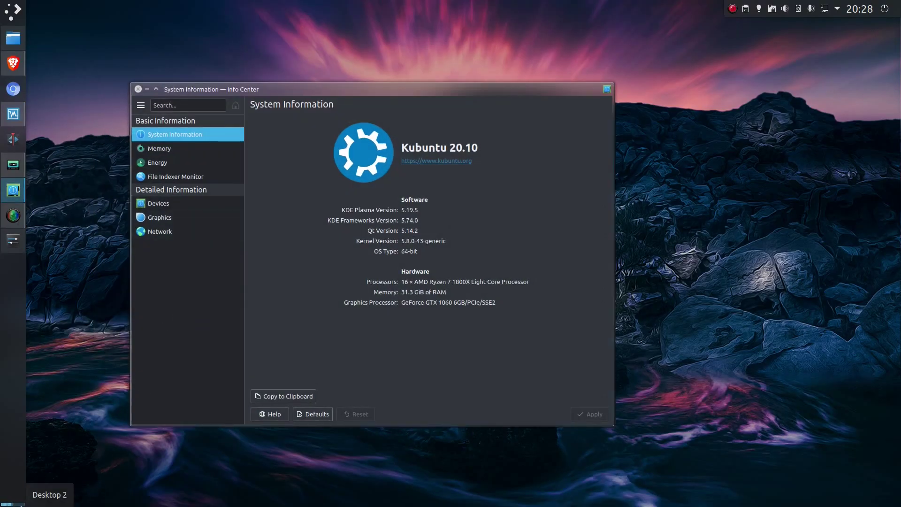
pyautogui.click(20, 505)
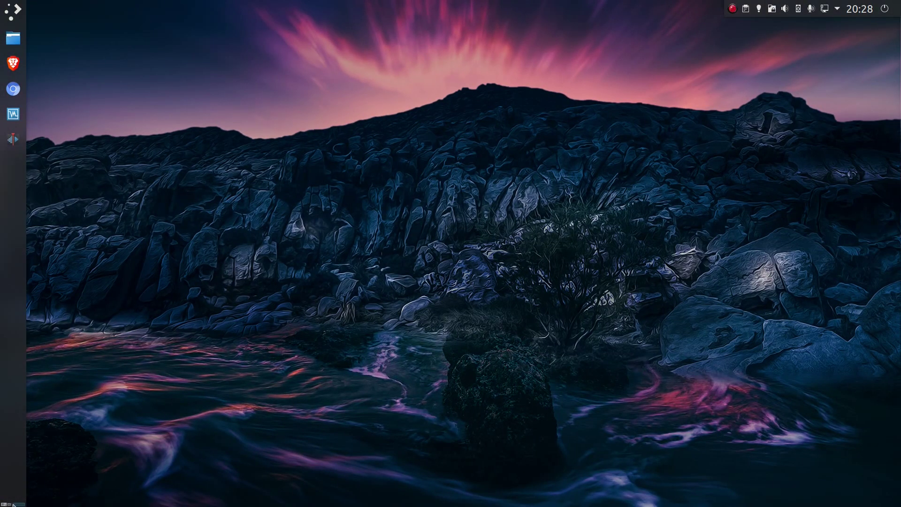
pyautogui.click(6, 505)
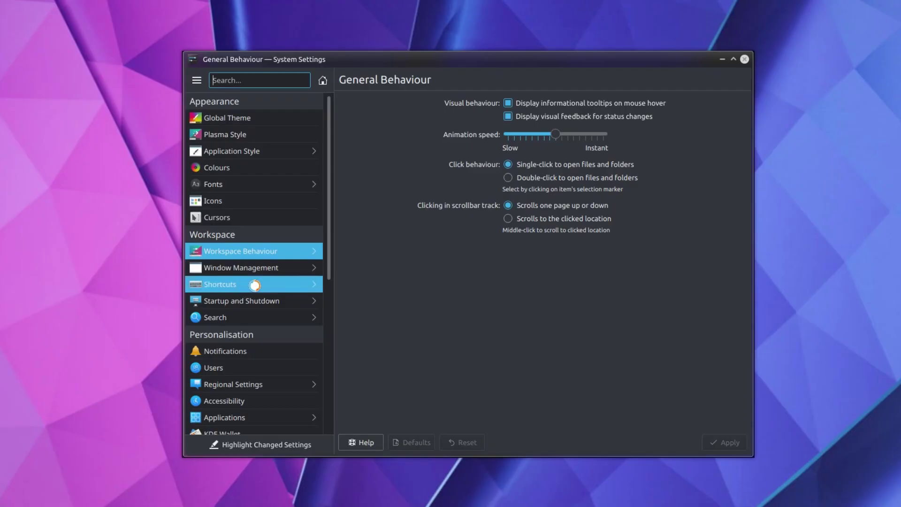
# Remove the default Ctrl+F4 binding from KWin's Switch to Desktop 4 shortcut and apply
pyautogui.click(255, 284)
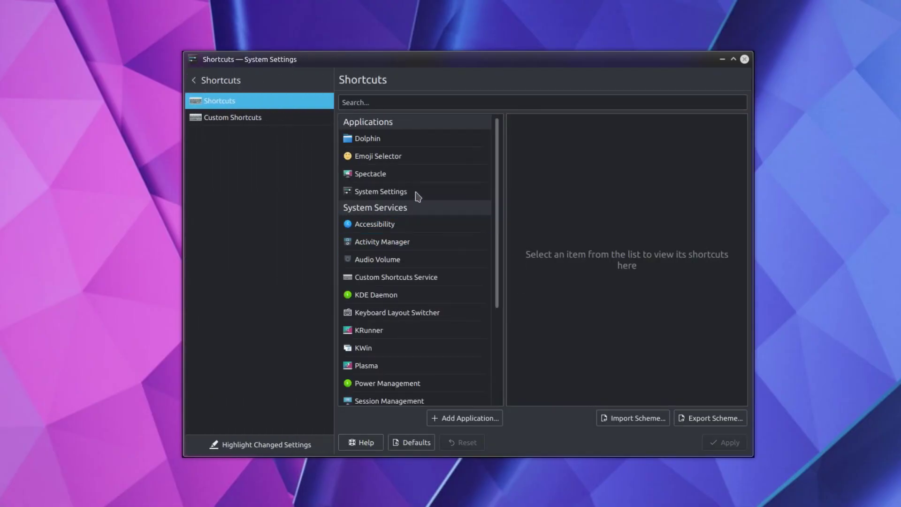
pyautogui.click(400, 350)
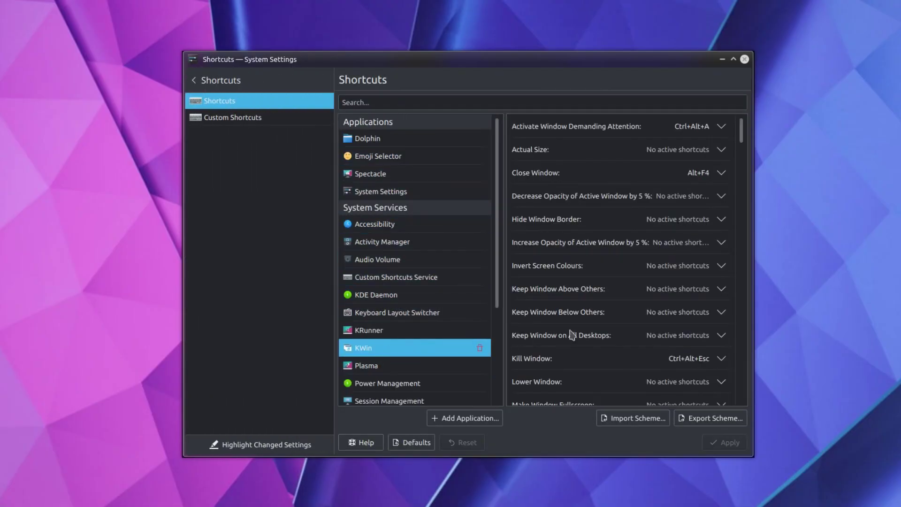
pyautogui.moveTo(744, 140); pyautogui.dragTo(756, 215)
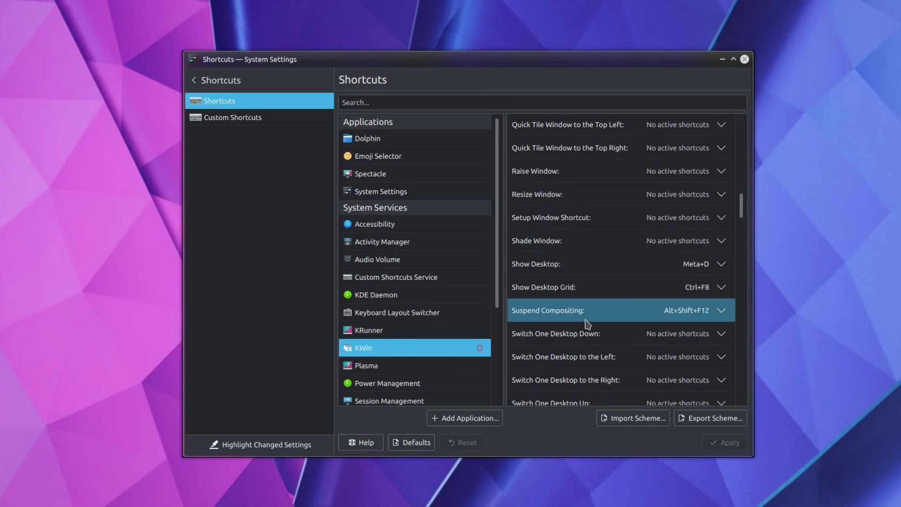
pyautogui.scroll(-5, 586, 324)
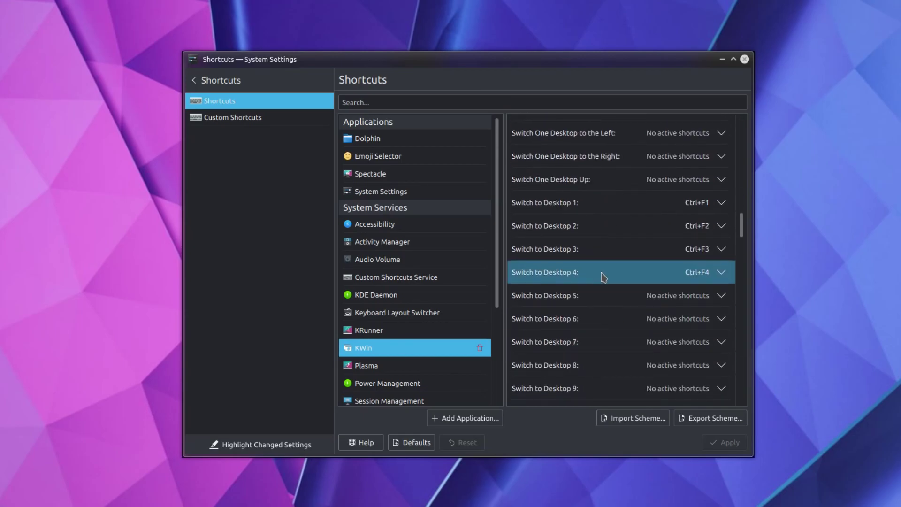
pyautogui.click(604, 274)
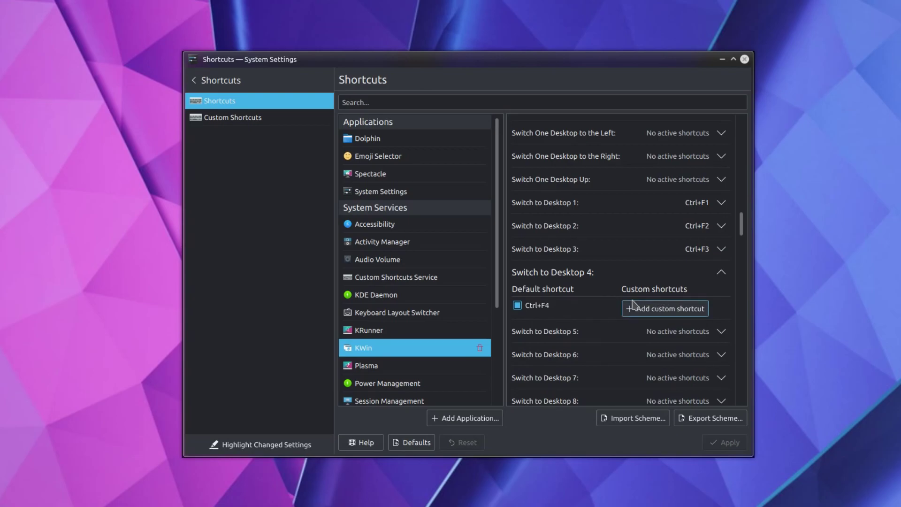
pyautogui.click(518, 306)
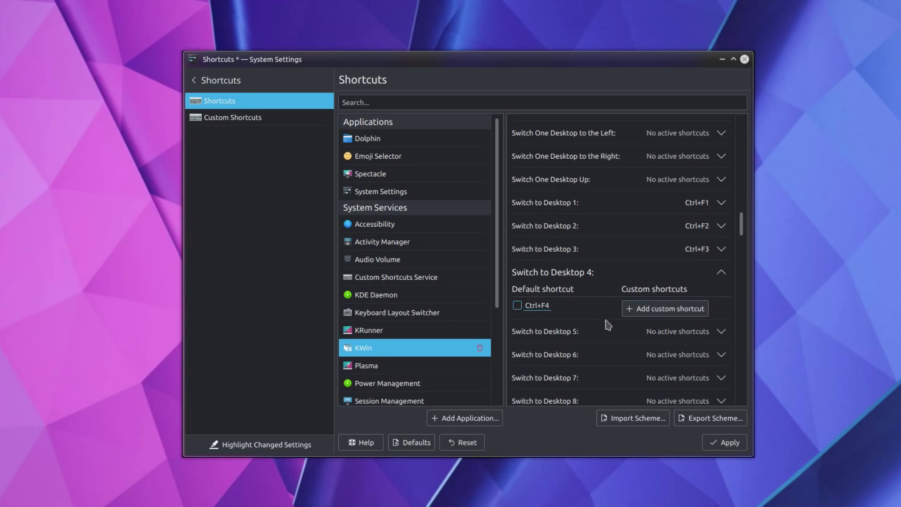
pyautogui.click(730, 443)
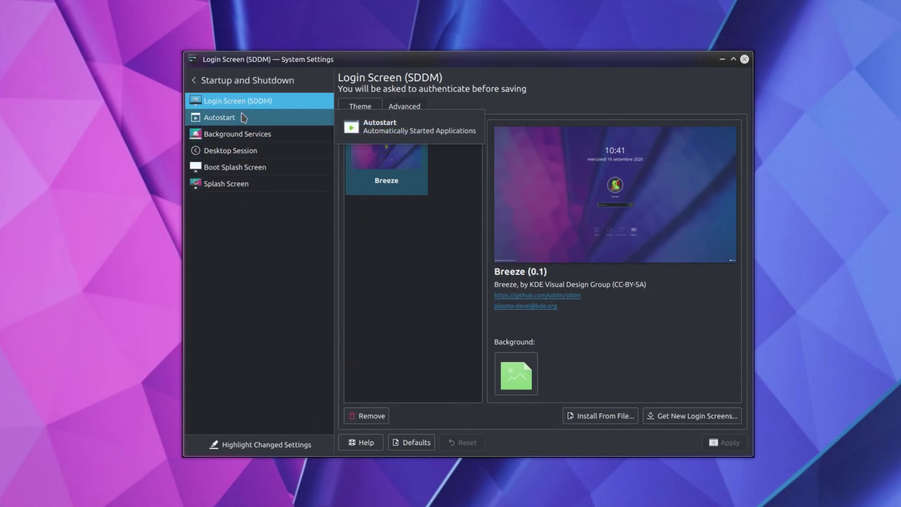
# Make Turn off computer the default Desktop Session leave option and apply it
pyautogui.click(248, 151)
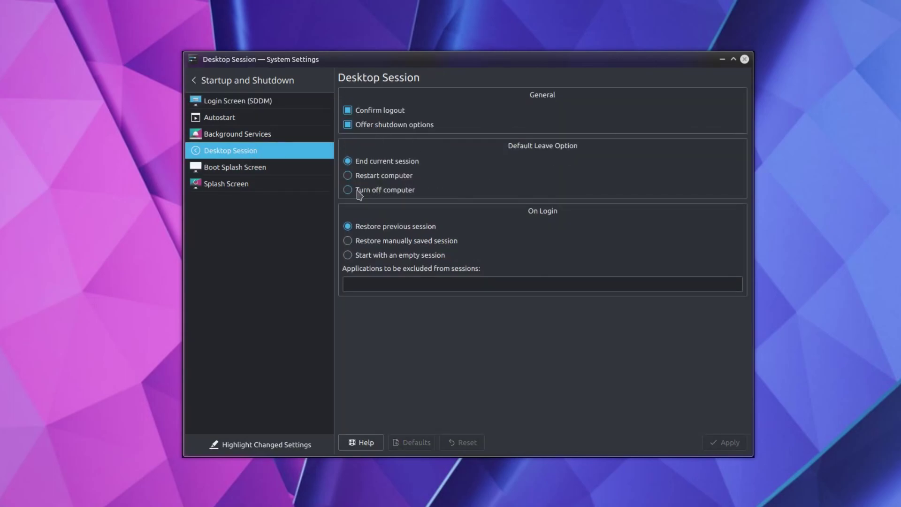
pyautogui.click(360, 190)
pyautogui.click(723, 447)
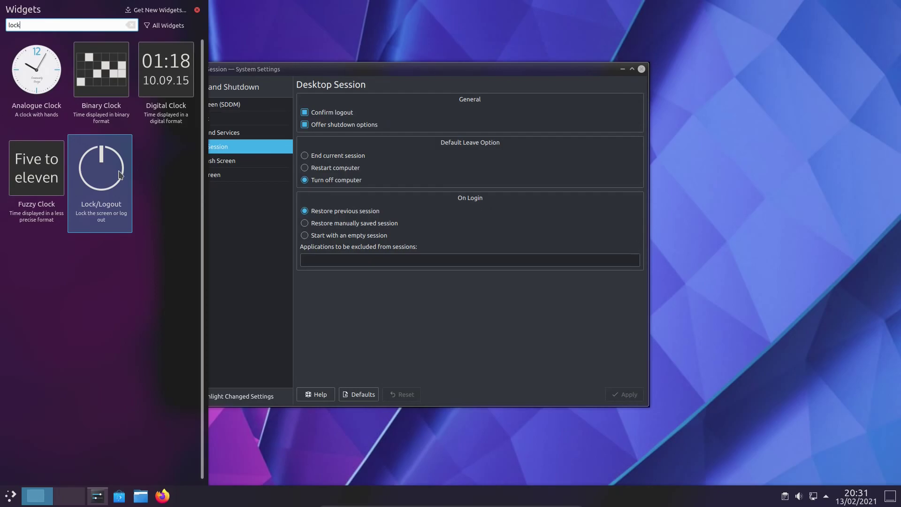
pyautogui.click(301, 428)
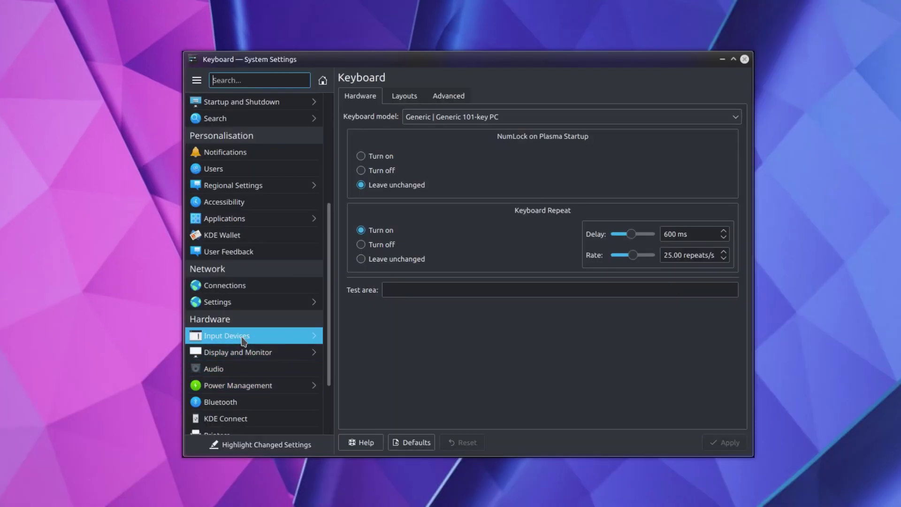
# Set NumLock to turn on at Plasma startup and apply the keyboard settings
pyautogui.click(243, 339)
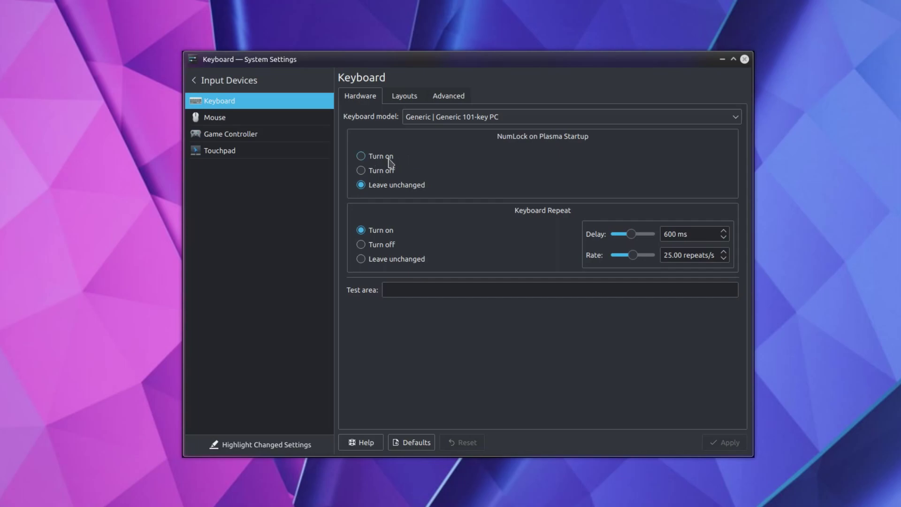
pyautogui.click(389, 158)
pyautogui.click(721, 442)
# Activate Night Colour at 4700 K under Display and Monitor and apply it
pyautogui.click(194, 81)
pyautogui.click(291, 356)
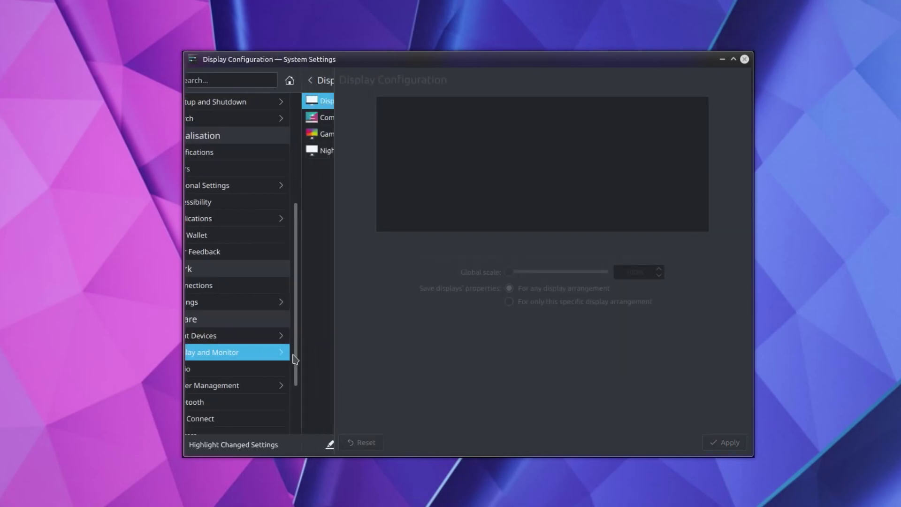
pyautogui.click(255, 150)
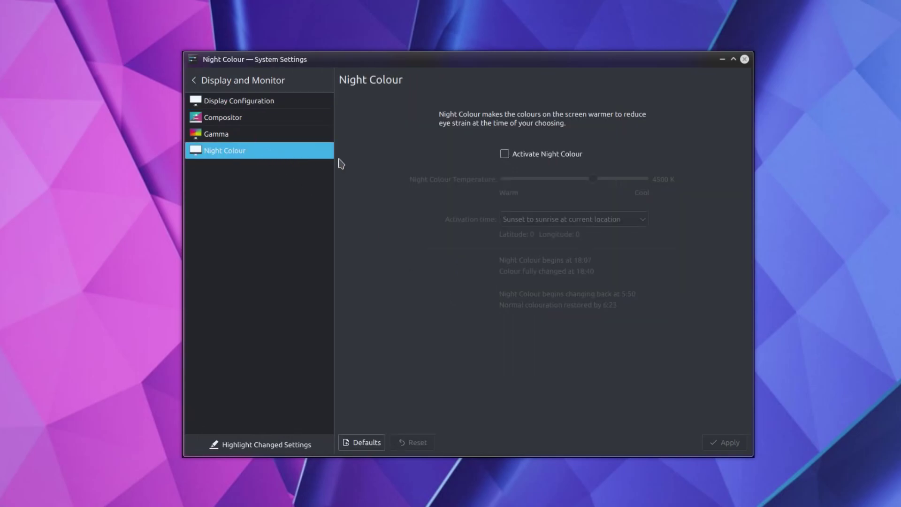
pyautogui.click(525, 159)
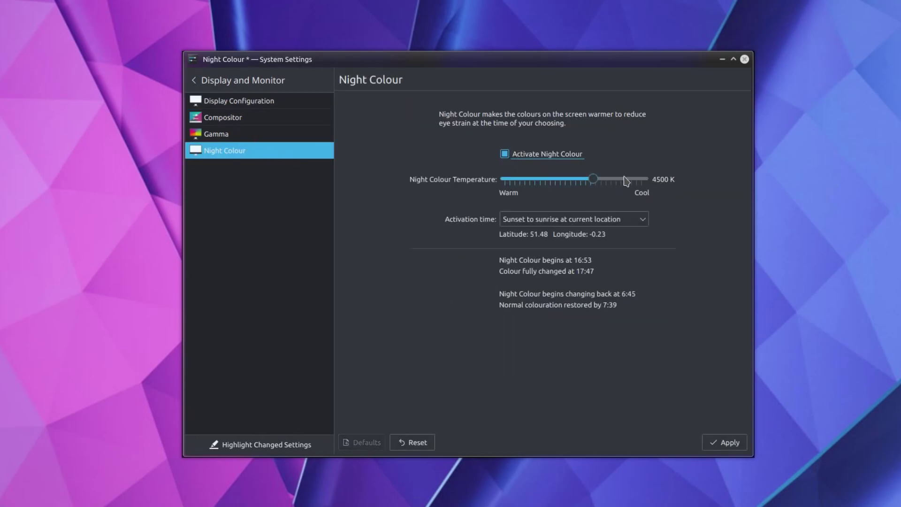
pyautogui.moveTo(594, 180); pyautogui.dragTo(602, 182)
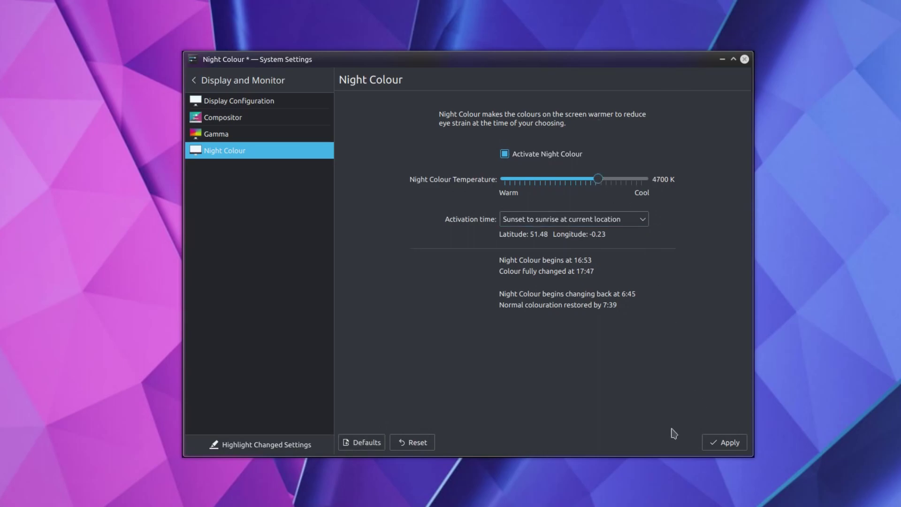
pyautogui.click(720, 447)
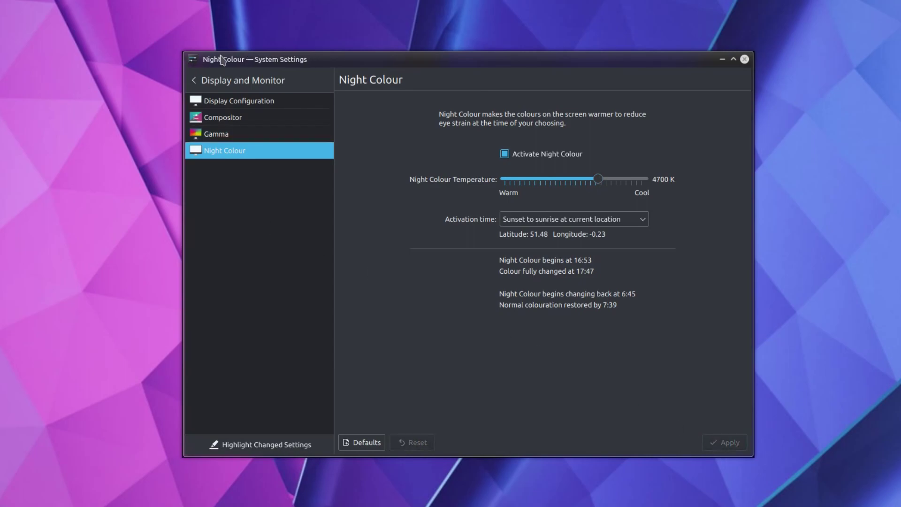
pyautogui.click(243, 81)
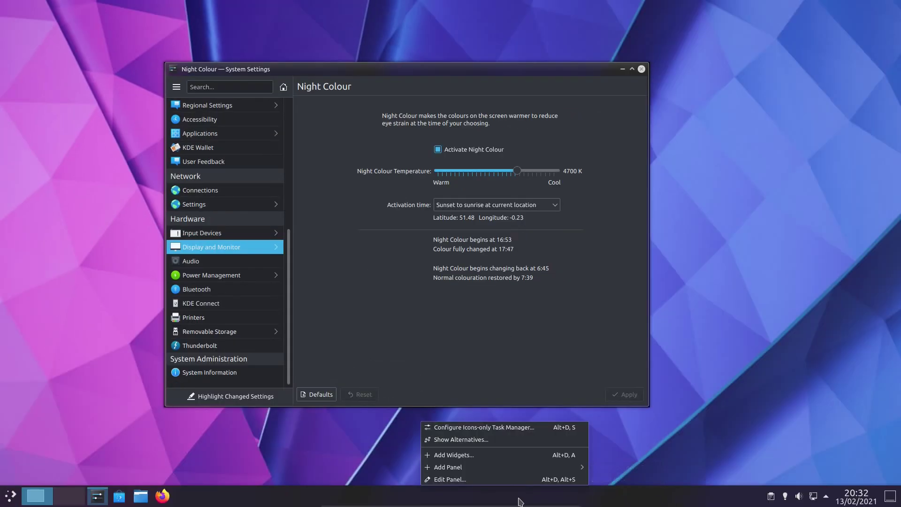
# Place the panel vertically along the left screen edge with width 58, then close the panel editor
pyautogui.click(479, 480)
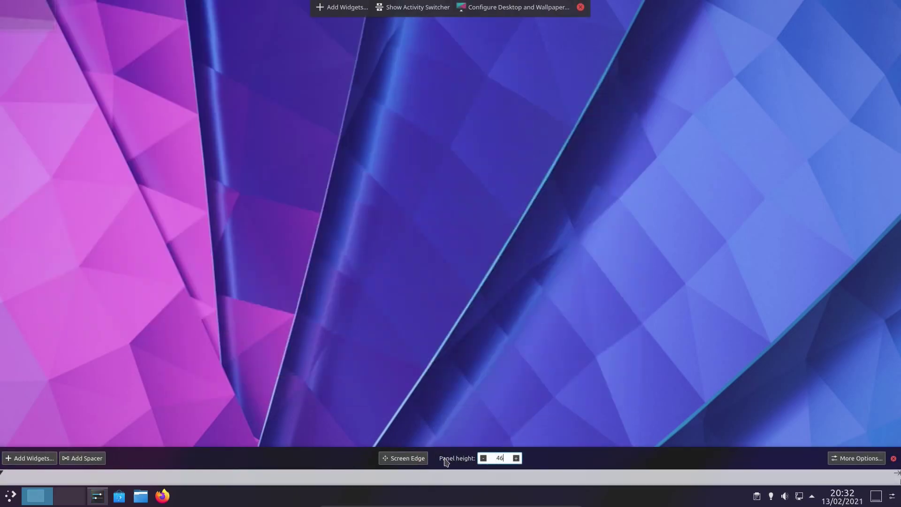
pyautogui.moveTo(404, 458); pyautogui.dragTo(14, 254)
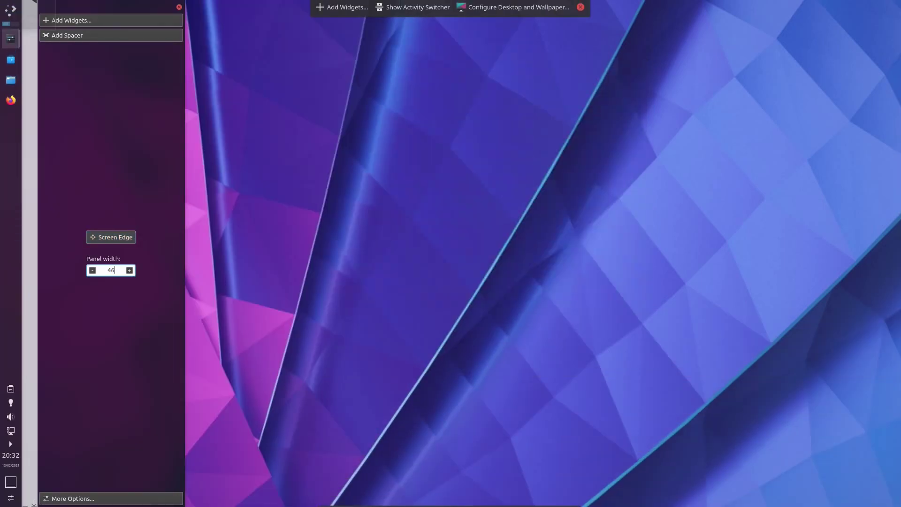
pyautogui.moveTo(26, 176)
pyautogui.scroll(8, 130, 272)
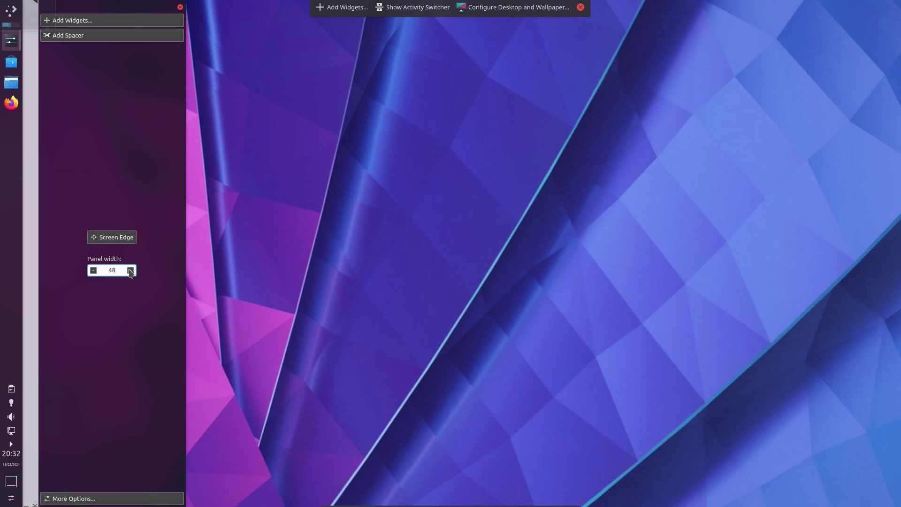
pyautogui.scroll(4, 131, 271)
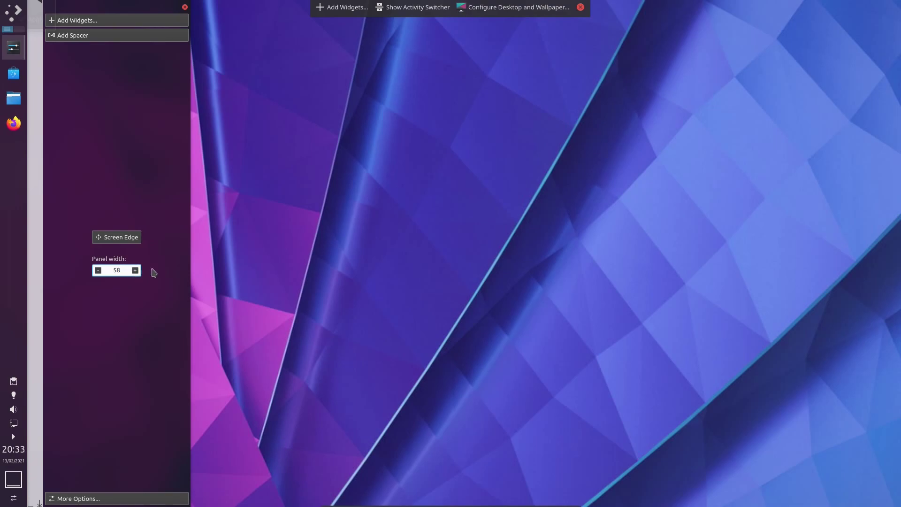
pyautogui.click(256, 186)
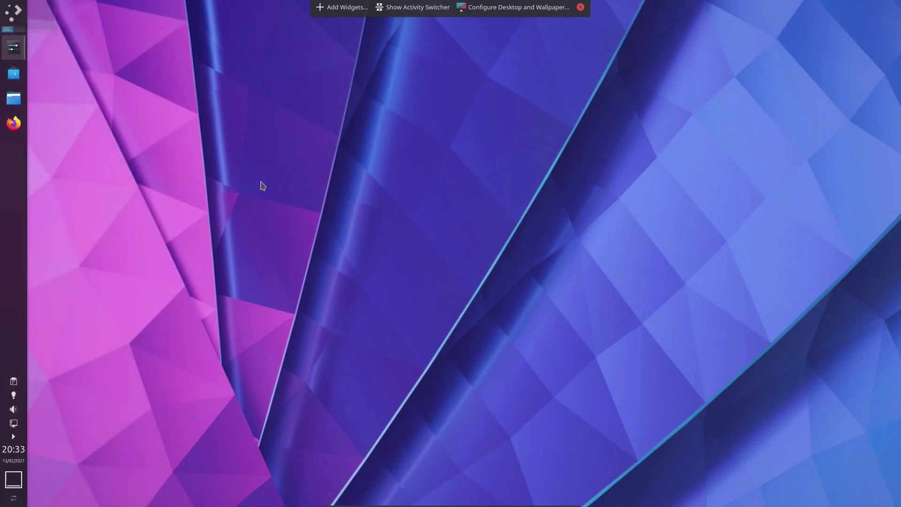